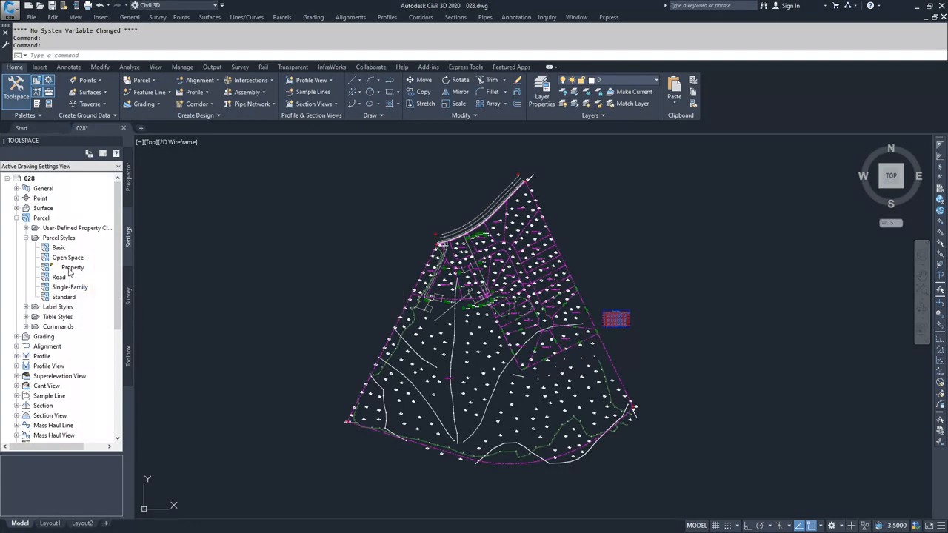
Step: Review the Property parcel style's design and information settings, leaving the style unmodified
right_click(71, 270)
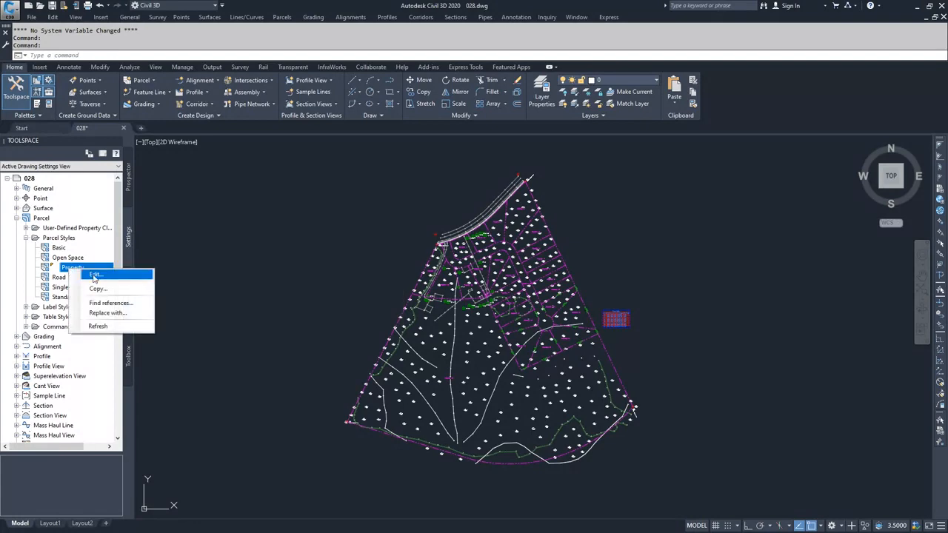
left_click(94, 276)
left_click(612, 295)
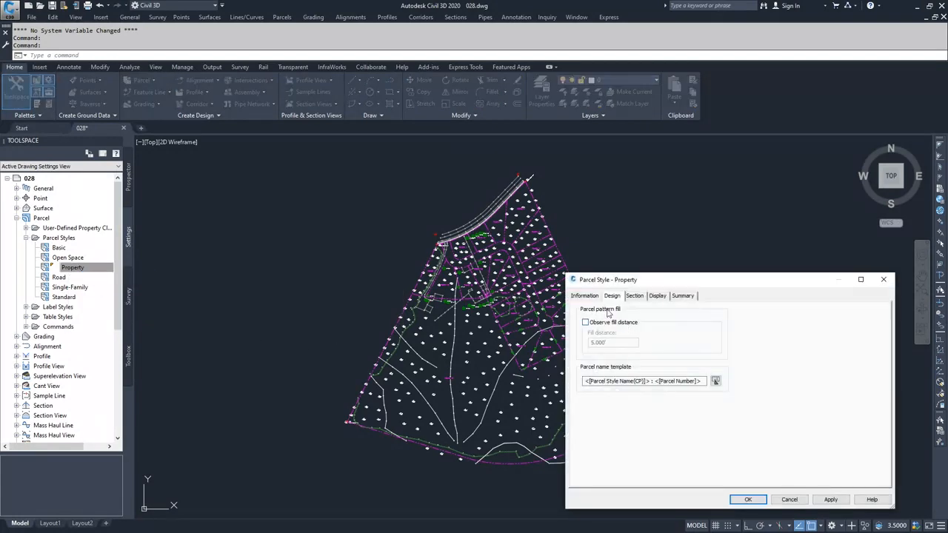
left_click(581, 297)
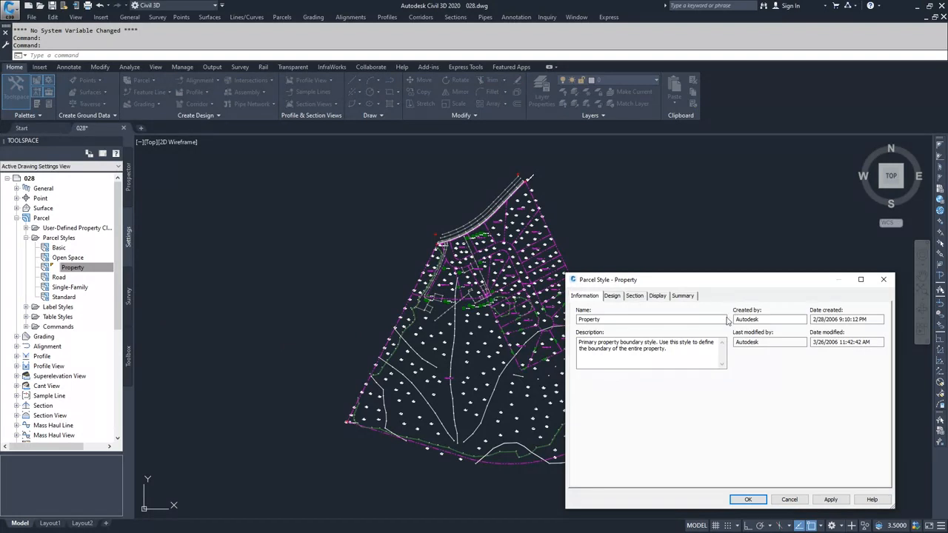
left_click(790, 501)
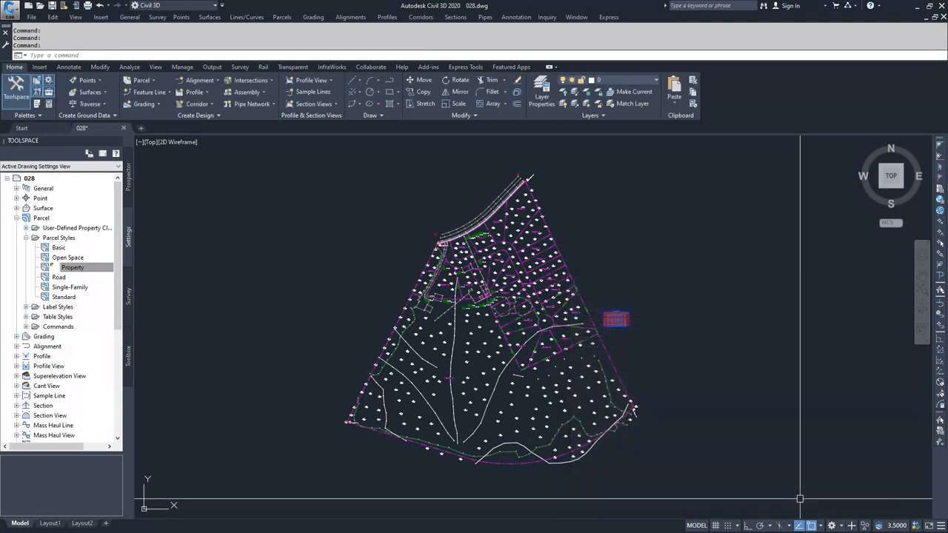
Step: Create a new parcel style named Park
left_click(54, 240)
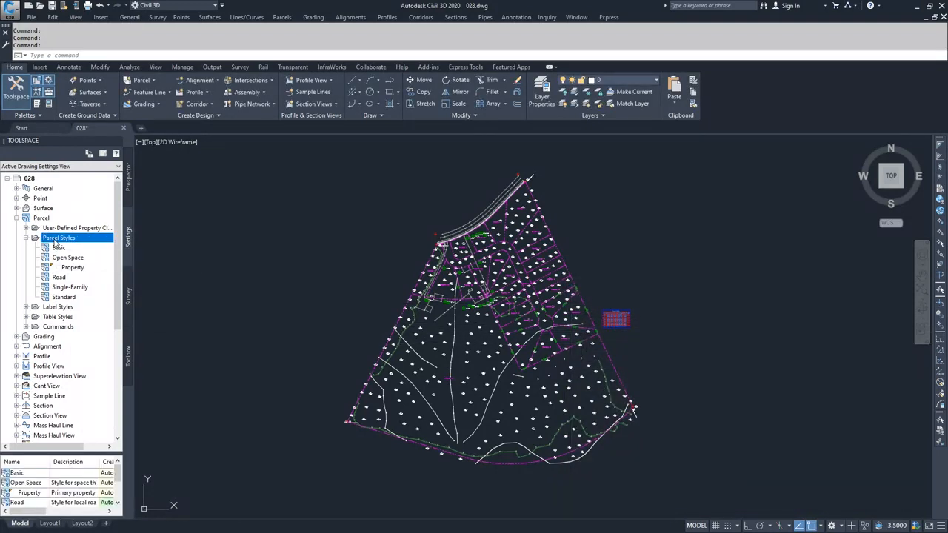
right_click(54, 244)
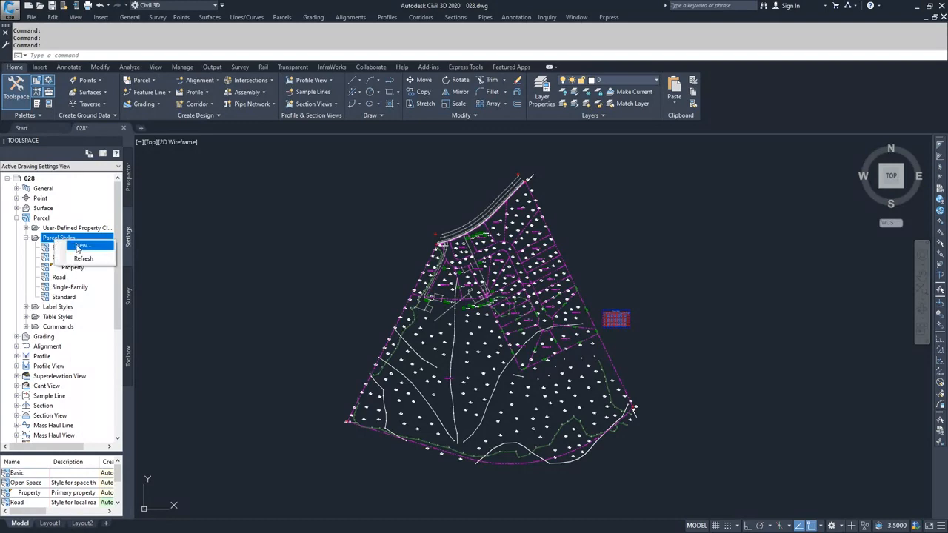
left_click(79, 245)
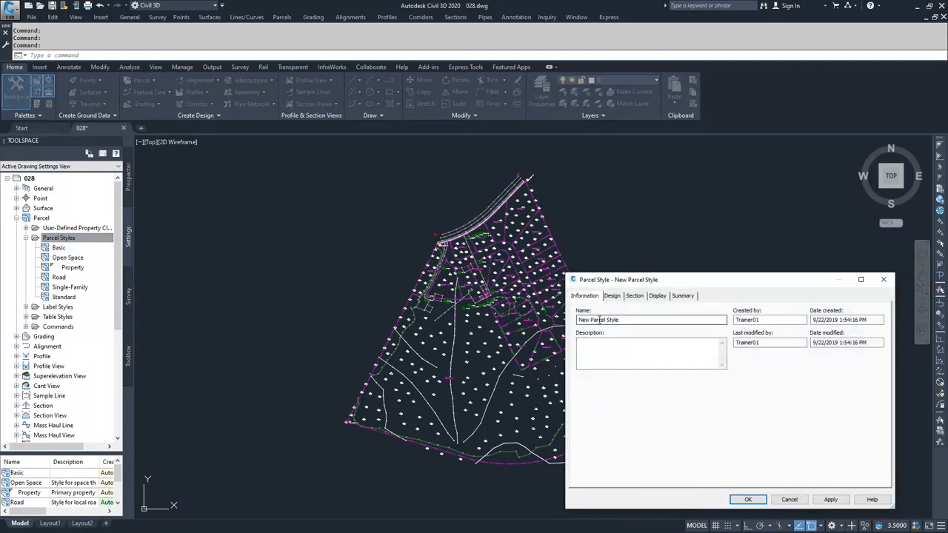
triple_click(631, 319)
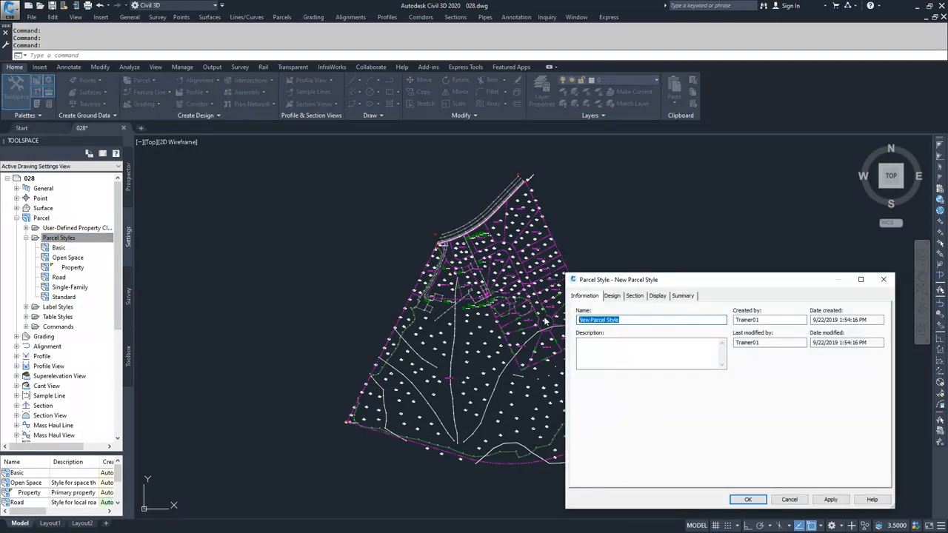
type("Park")
Step: Turn off observing the fill distance in the Park style's parcel pattern fill
left_click(617, 297)
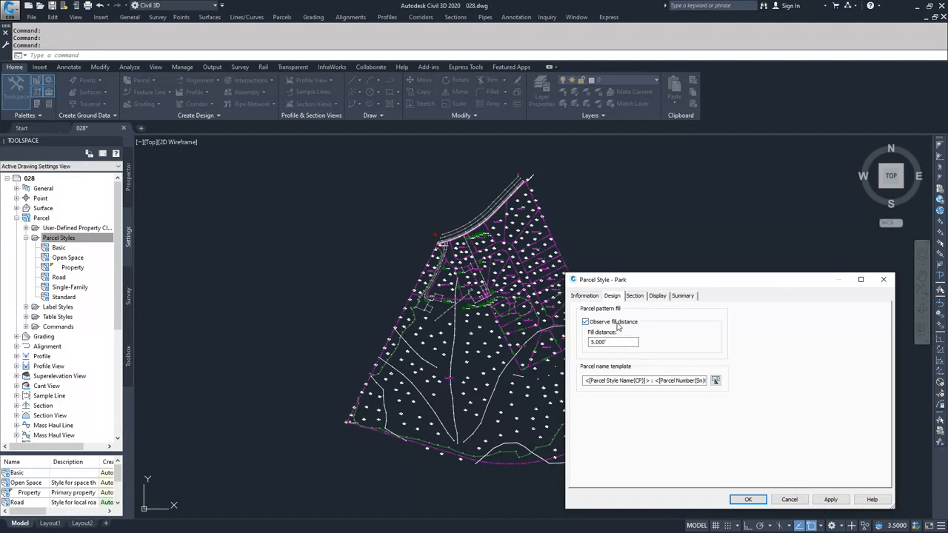
left_click(608, 342)
left_click(586, 324)
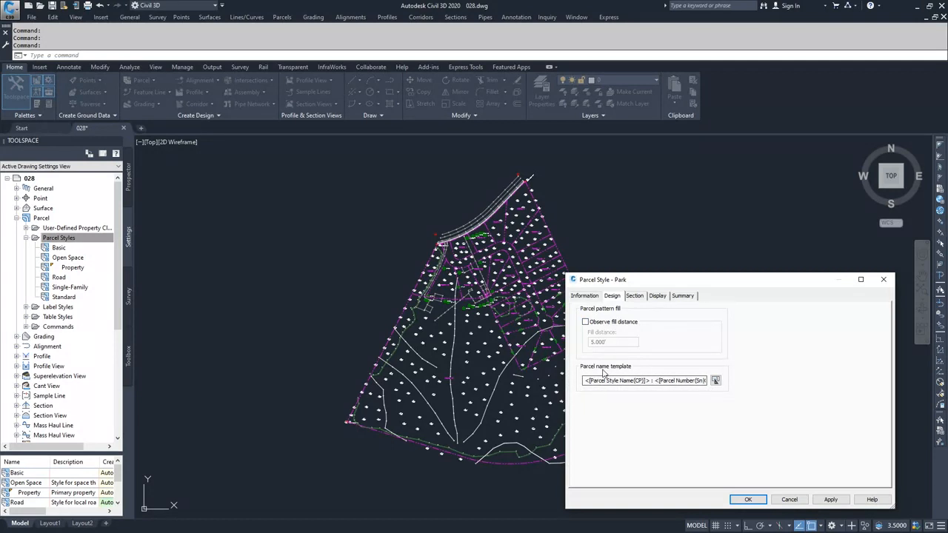
Step: Examine the Park style's available view directions and the marker styles offered for its parcel segments in section
left_click(636, 297)
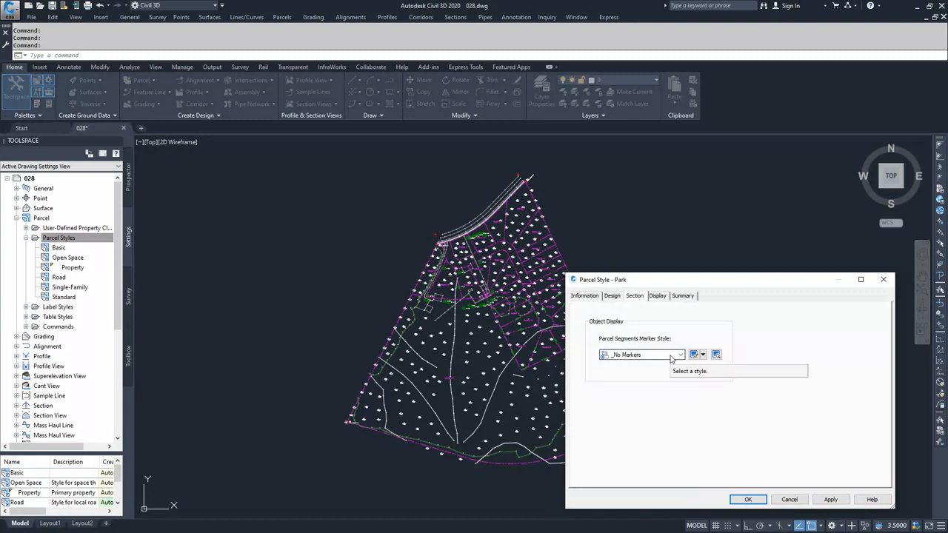
left_click(663, 298)
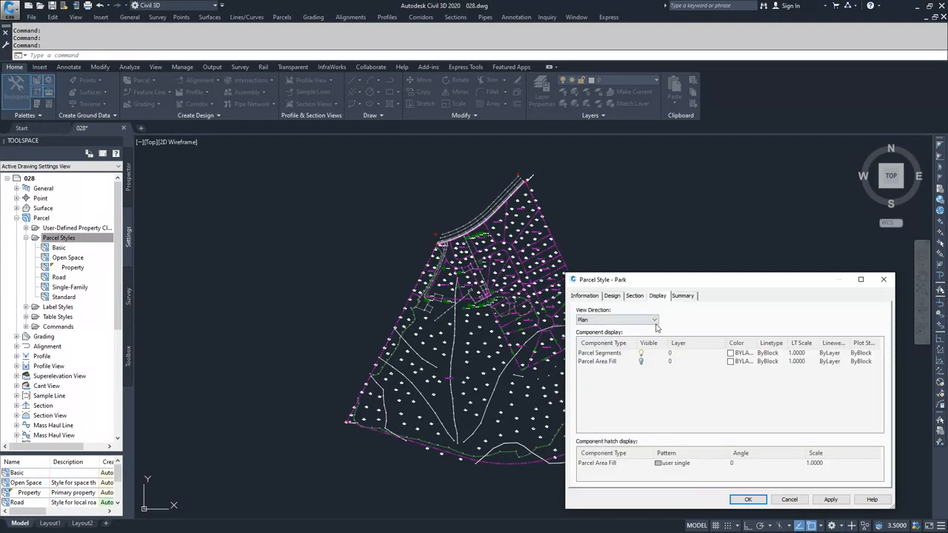
left_click(655, 320)
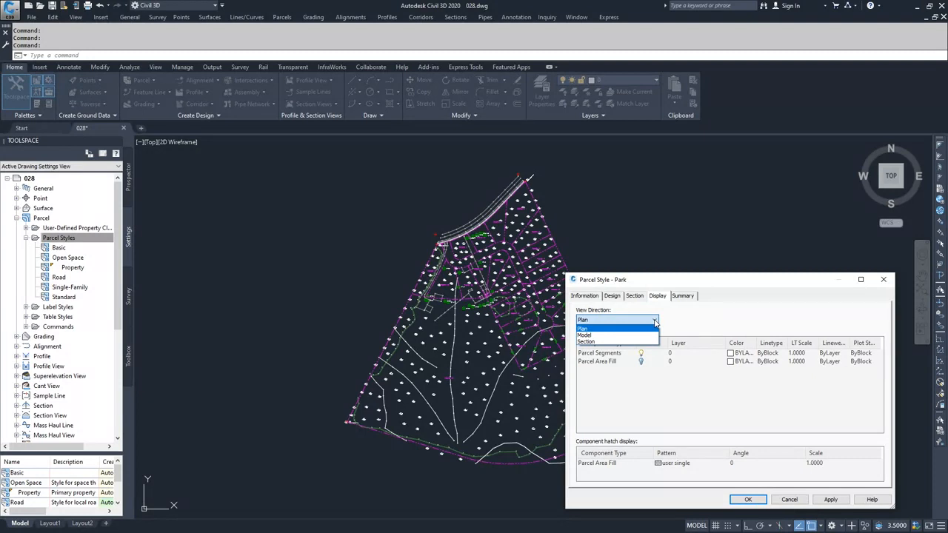
left_click(635, 295)
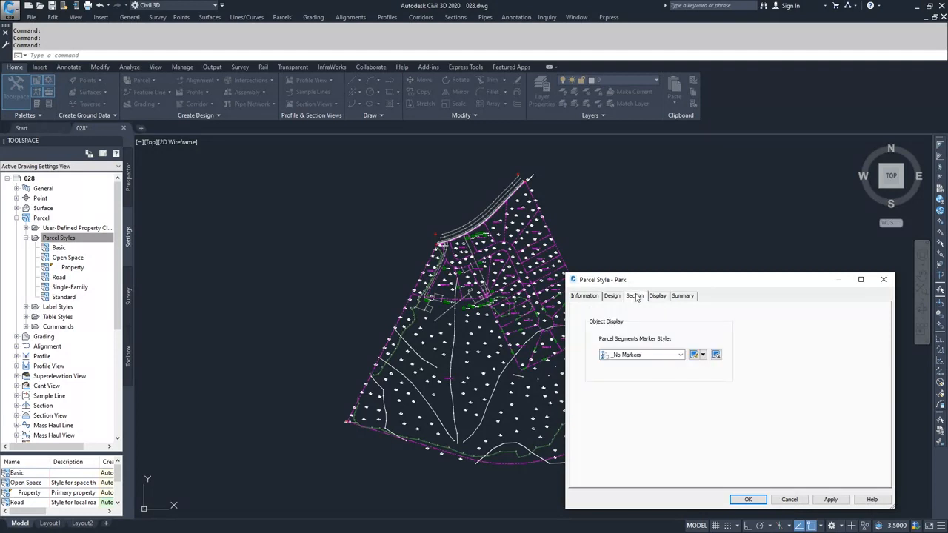
left_click(638, 356)
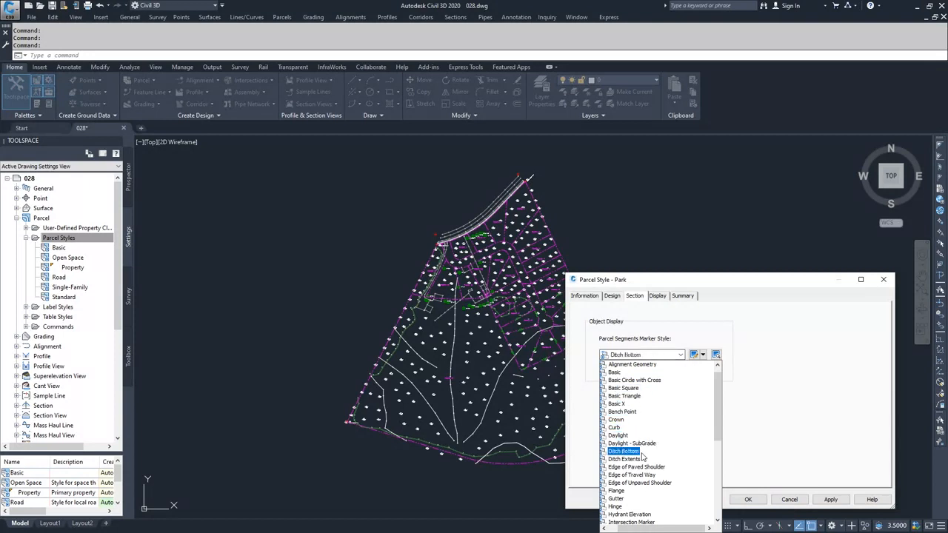
left_click(655, 366)
Step: Inspect the component display of the Park style for the Section view direction, including the parcel segments marker's visibility
left_click(657, 296)
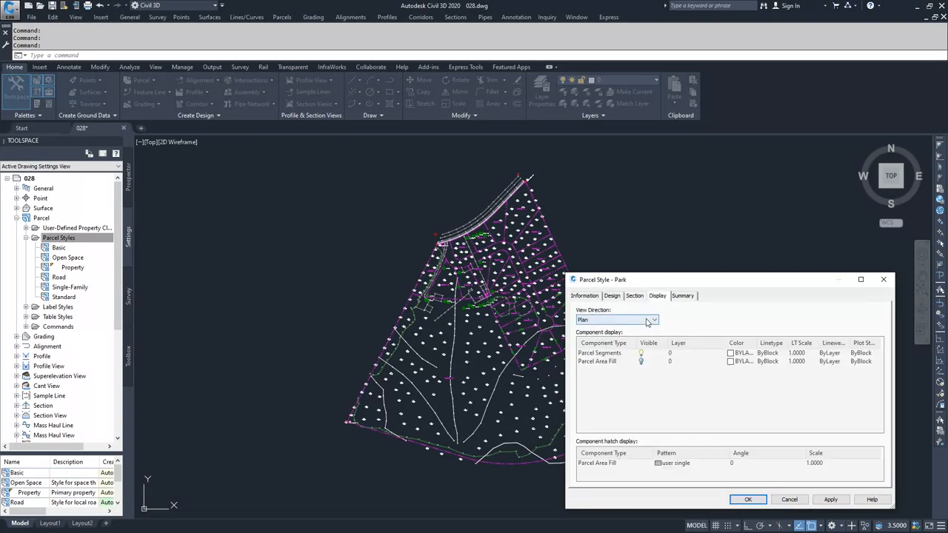
left_click(617, 319)
left_click(608, 347)
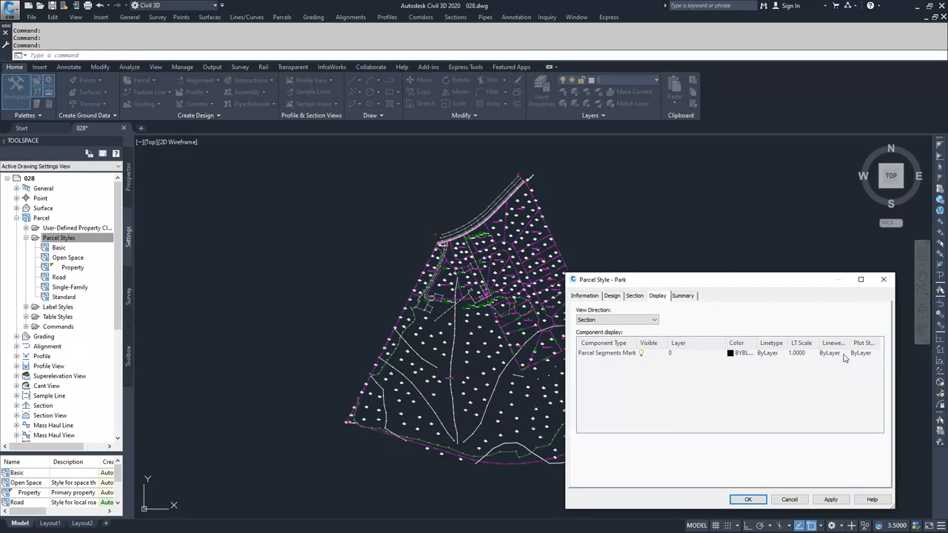
left_click(654, 321)
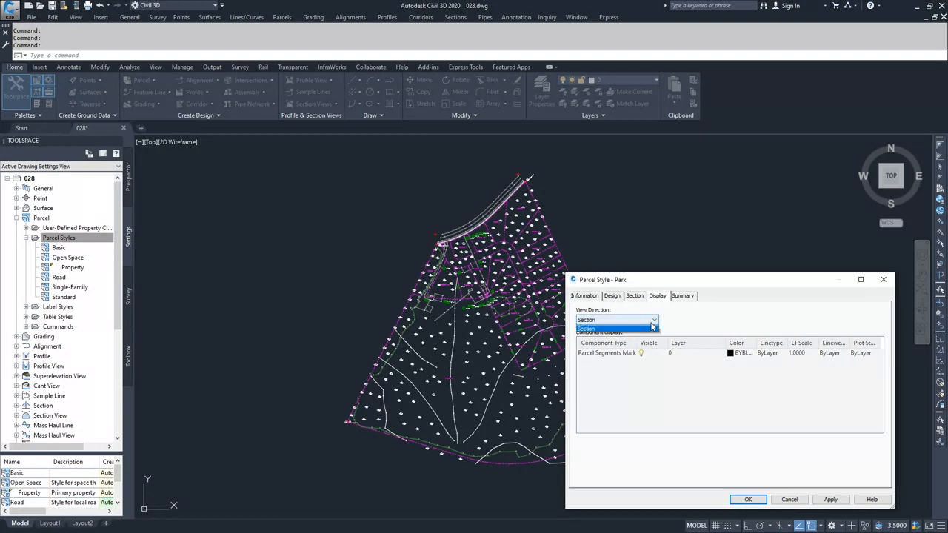
left_click(652, 328)
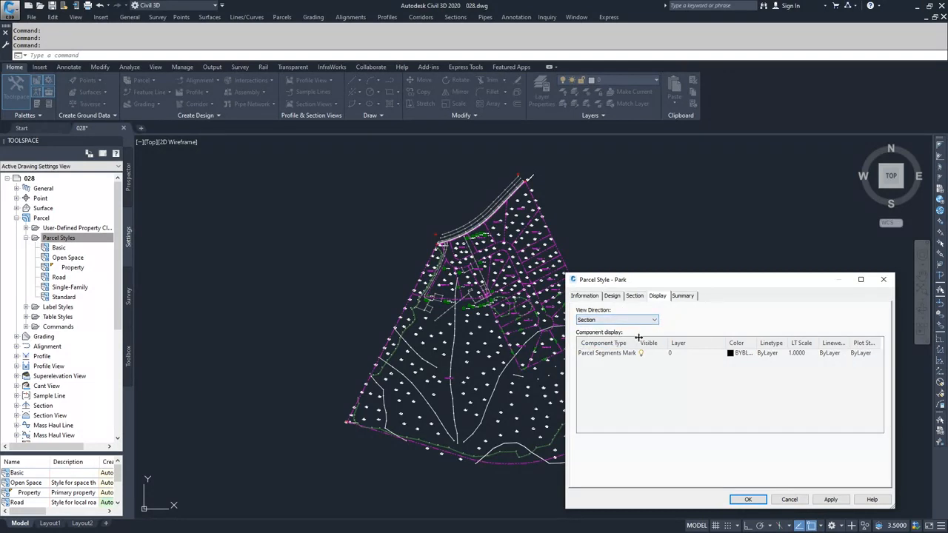
left_click(641, 355)
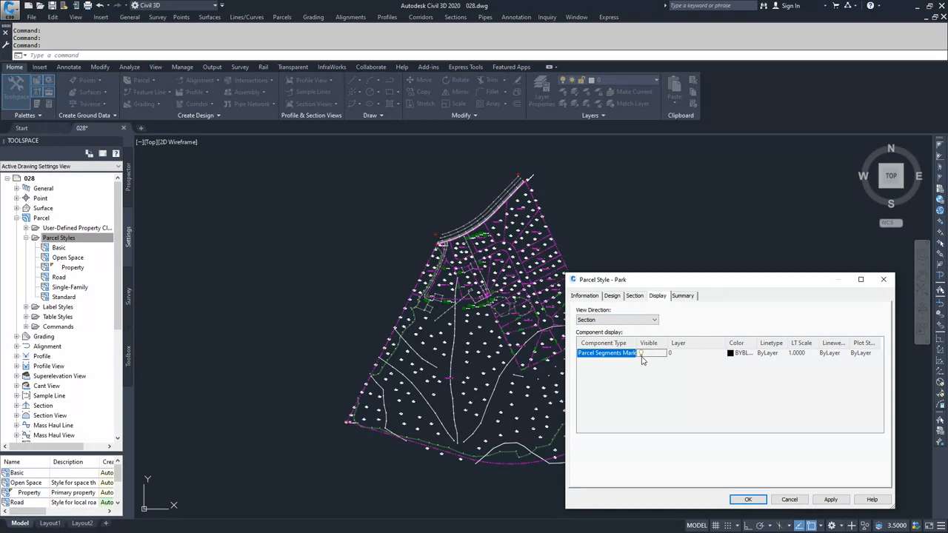
Step: Switch the Park style's display to the Plan view direction and make Parcel Area Fill visible
left_click(640, 321)
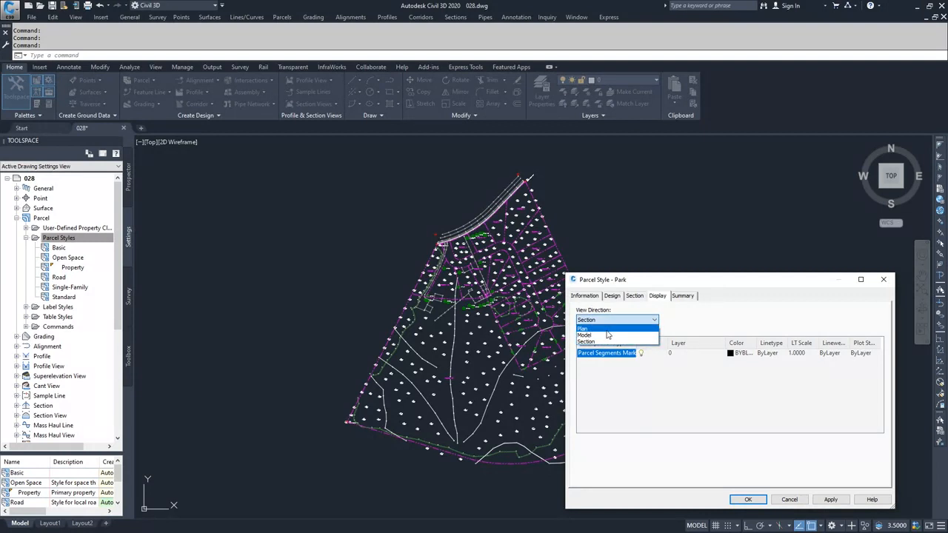
left_click(607, 329)
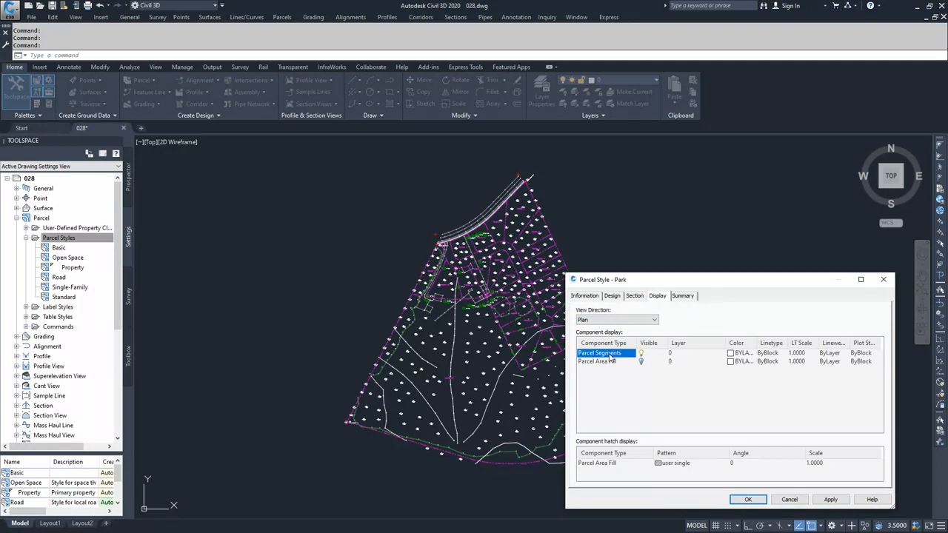
left_click(641, 363)
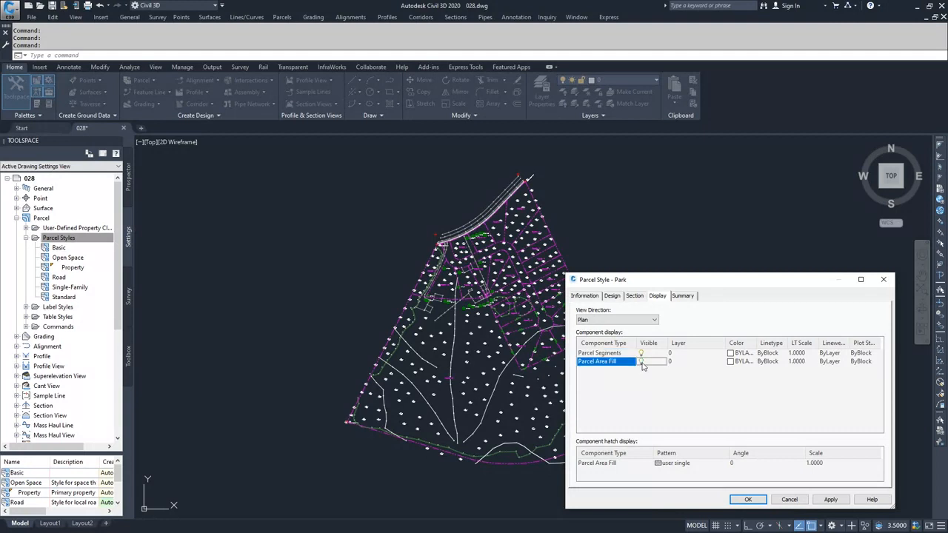
left_click(643, 363)
left_click(641, 360)
Step: Set the plan display colors to index 92 for Parcel Segments and index 90 for Parcel Area Fill
left_click(730, 354)
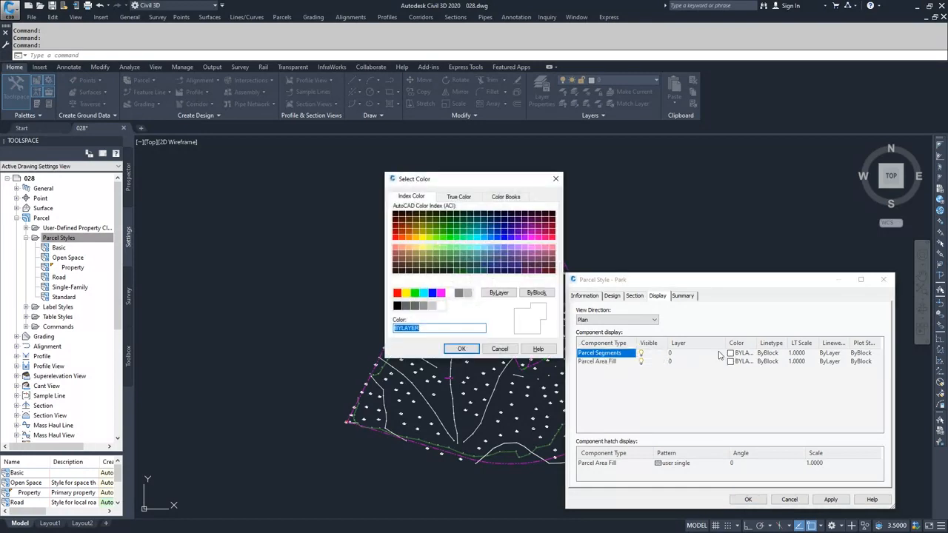
left_click(450, 235)
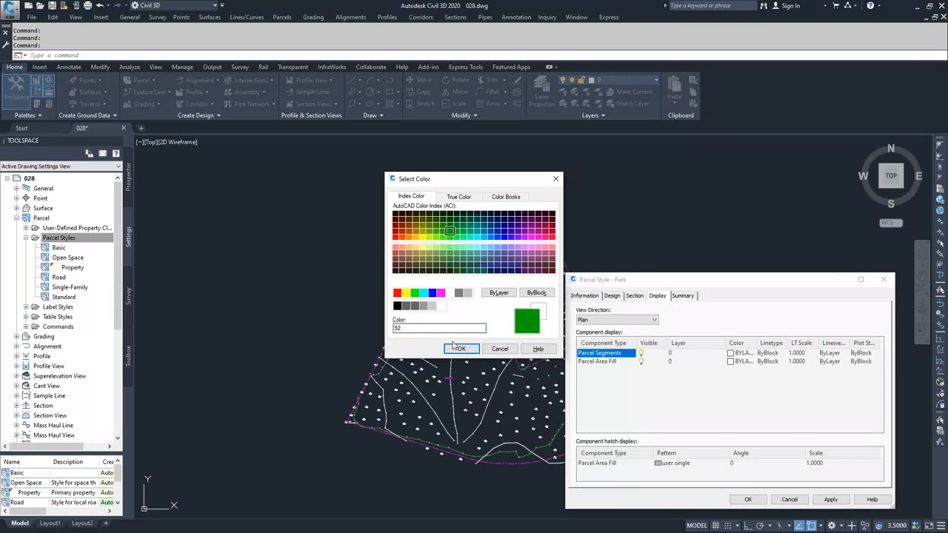
left_click(461, 349)
left_click(730, 361)
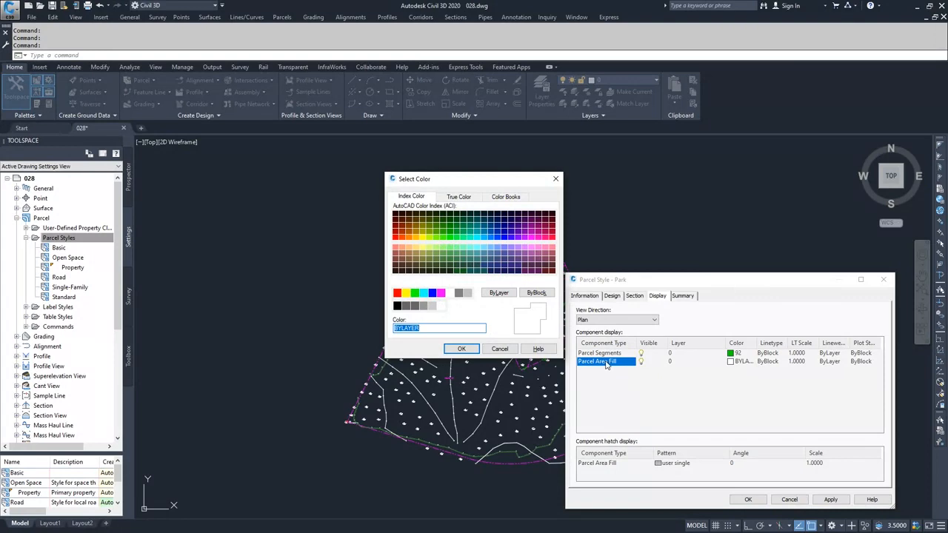
left_click(451, 238)
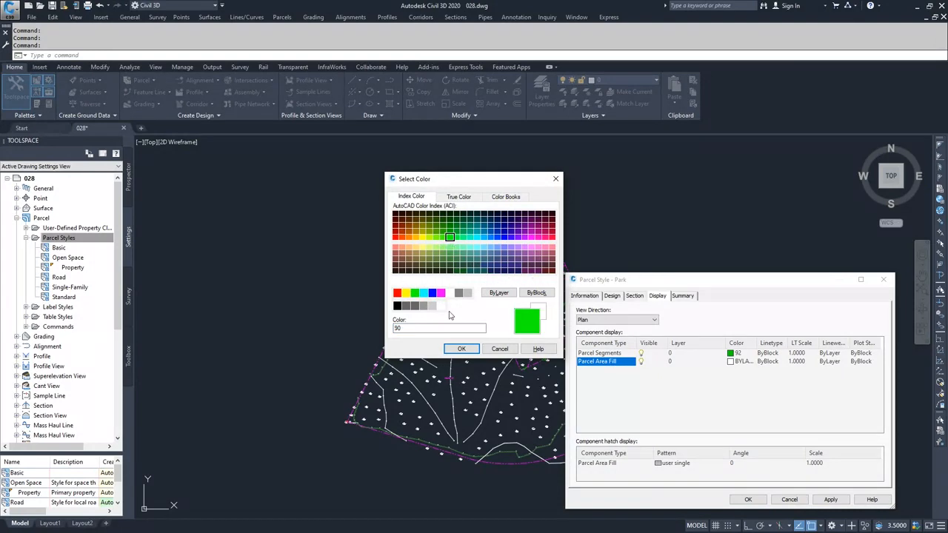
left_click(461, 349)
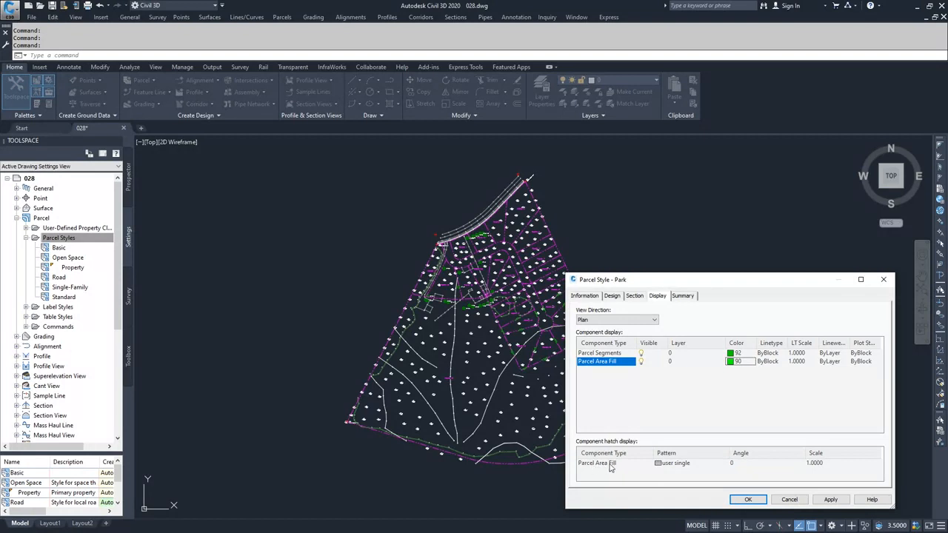
Step: Set the Parcel Area Fill hatch to the predefined GRASS pattern
double_click(666, 466)
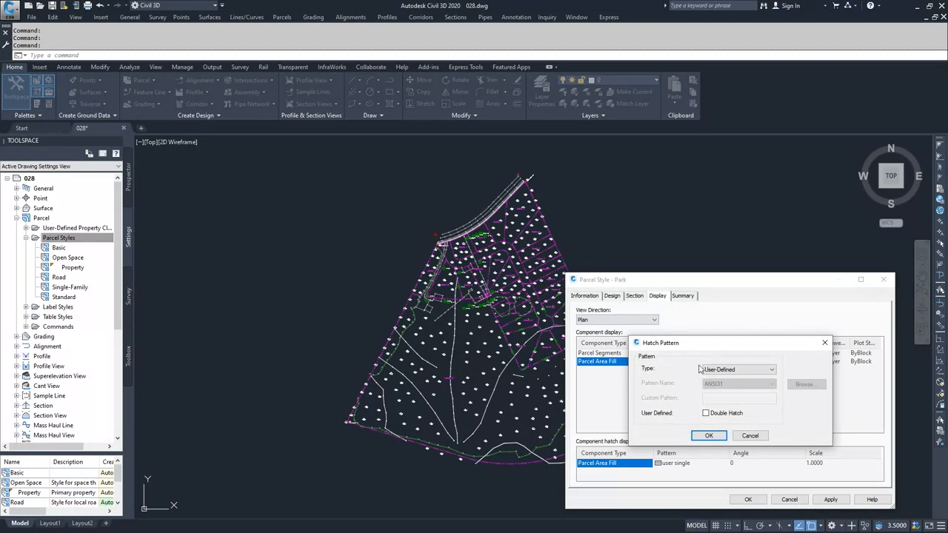
left_click(744, 372)
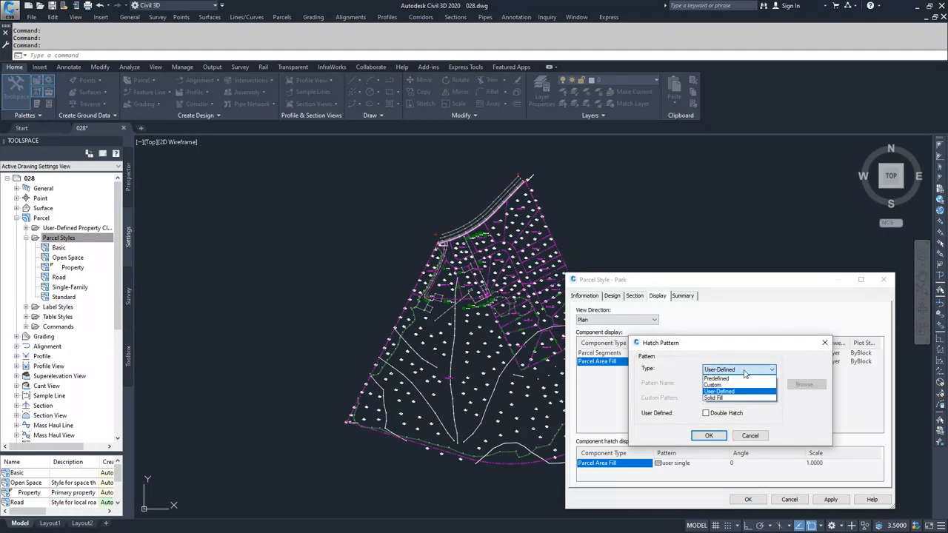
left_click(729, 379)
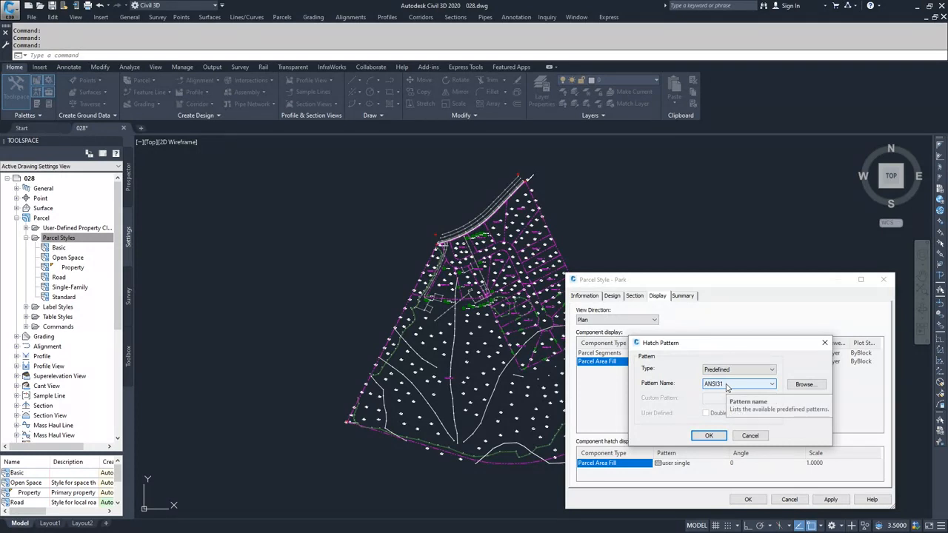
left_click(726, 384)
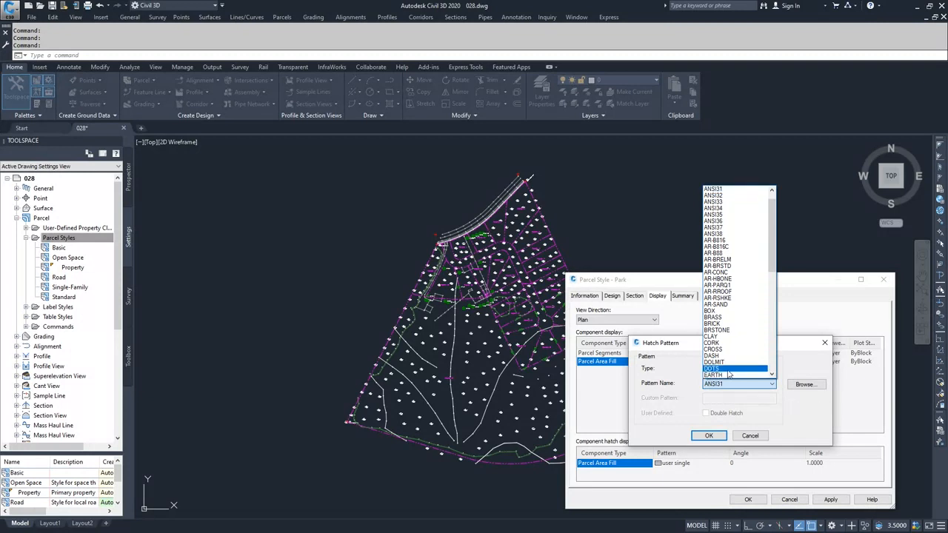
scroll(731, 372, "down", 2)
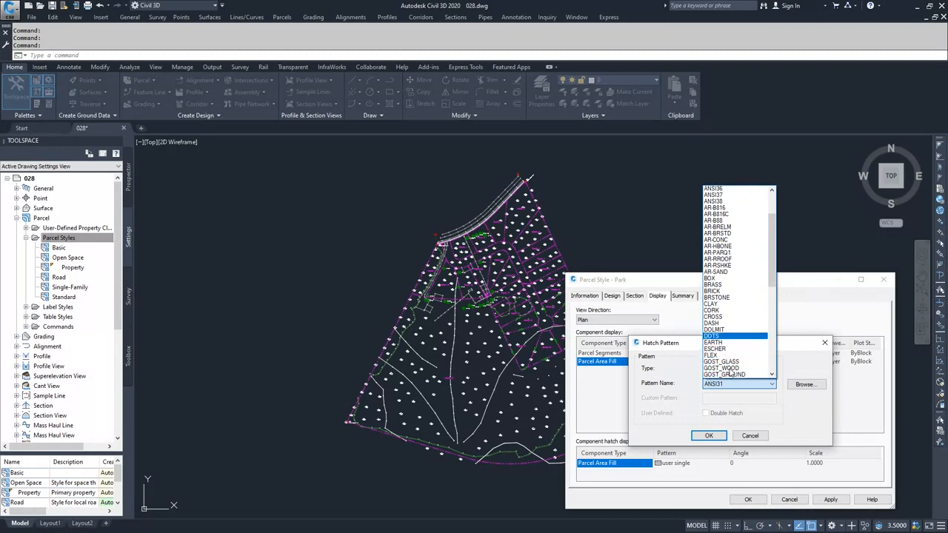
left_click(720, 357)
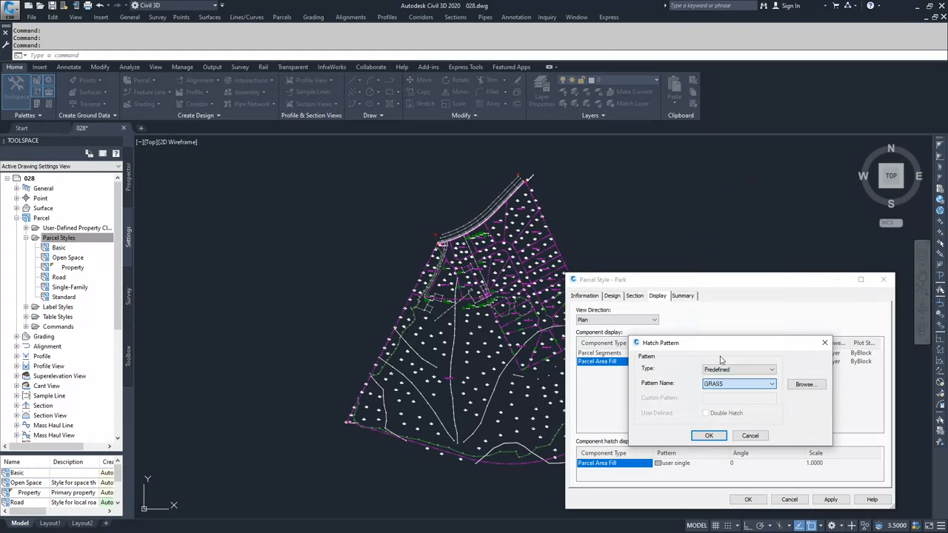
left_click(709, 436)
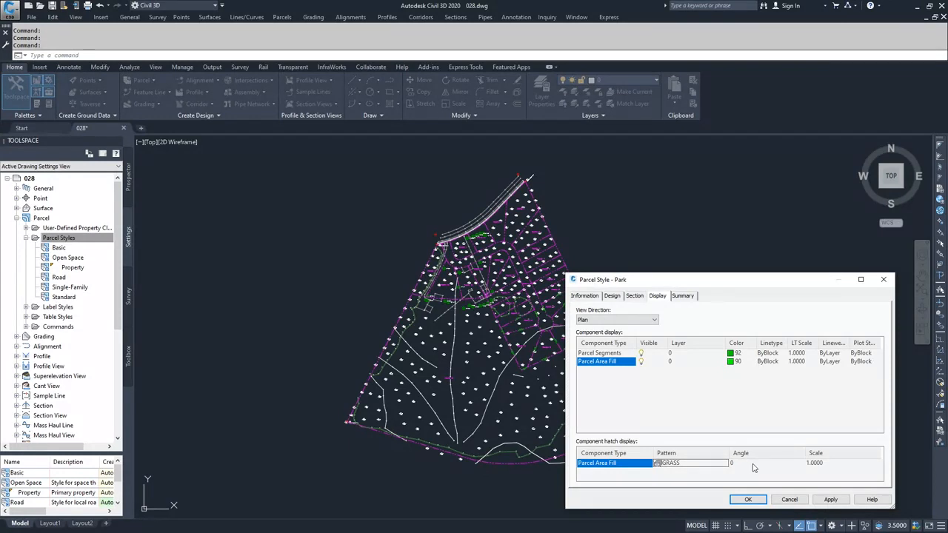
Step: Set the Parcel Area Fill hatch scale of the Park style to 10
left_click(827, 466)
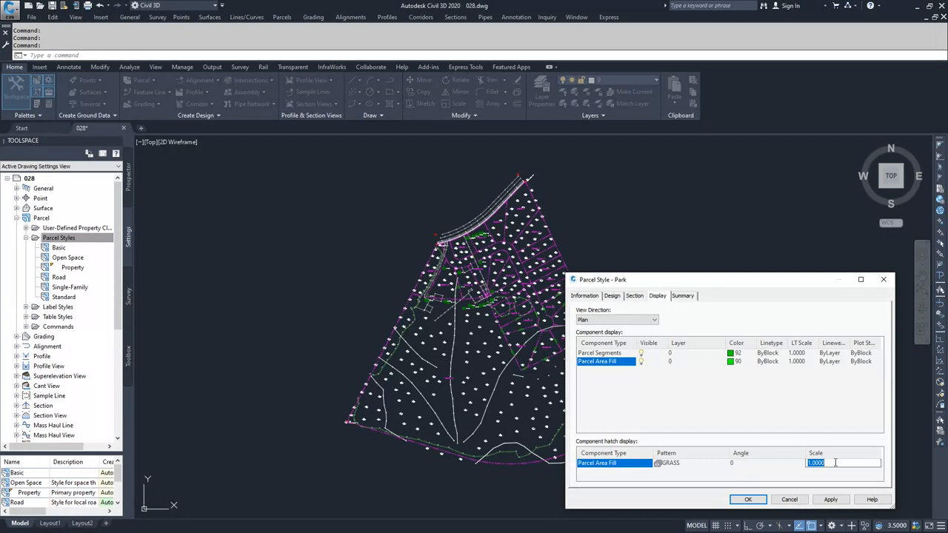
type("10")
Step: Review the Information and Design properties in the Park style's summary and save the style
left_click(682, 295)
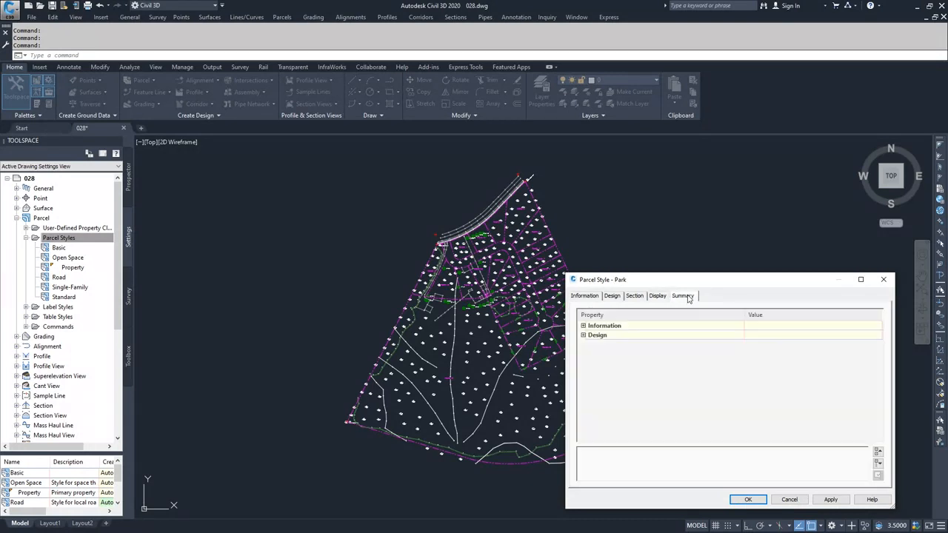
left_click(583, 326)
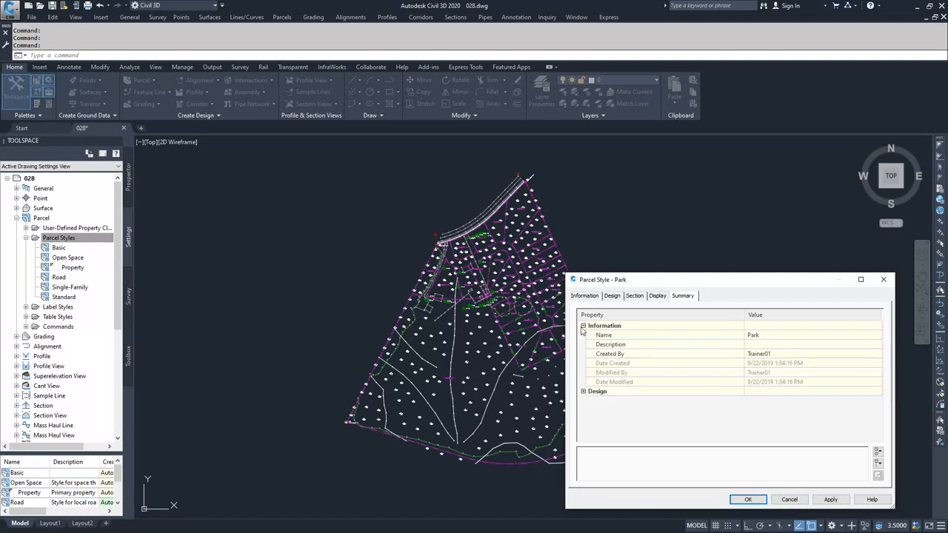
left_click(583, 392)
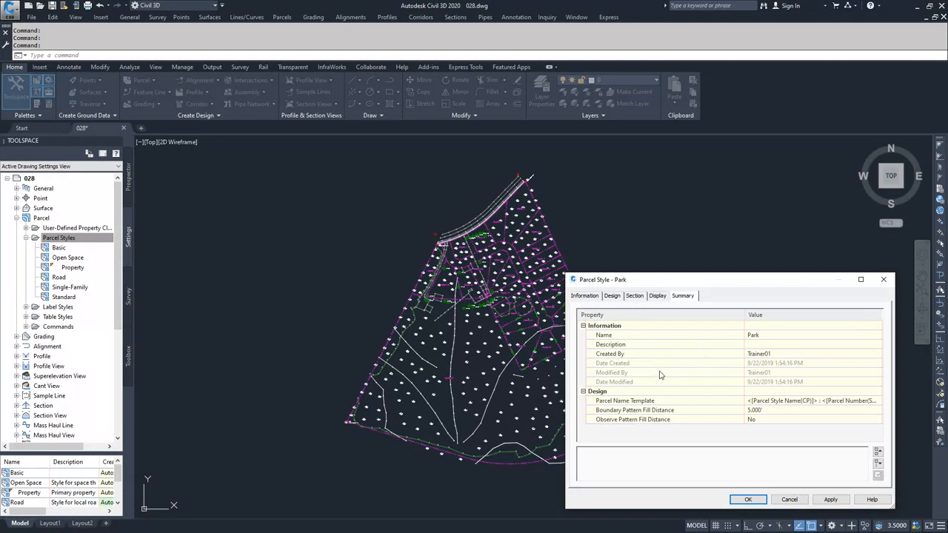
left_click(583, 392)
left_click(583, 326)
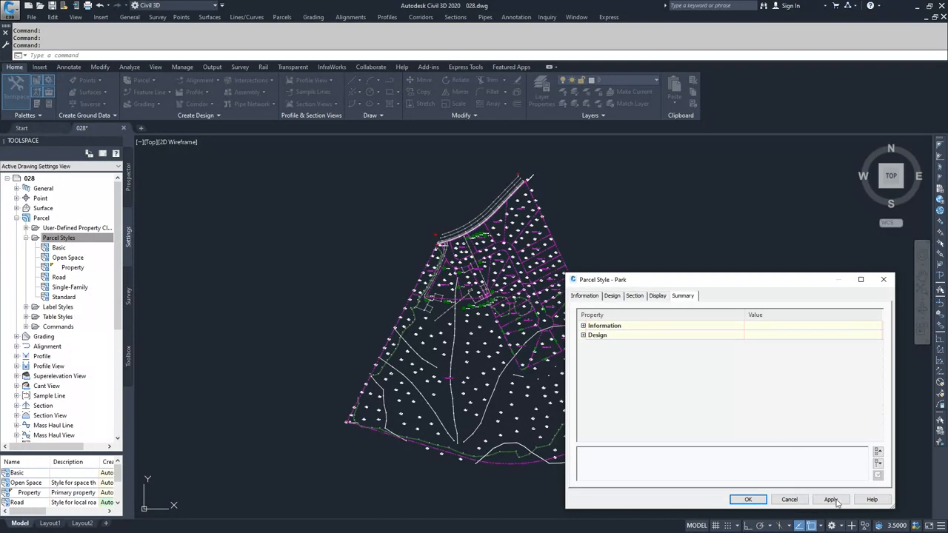
left_click(749, 499)
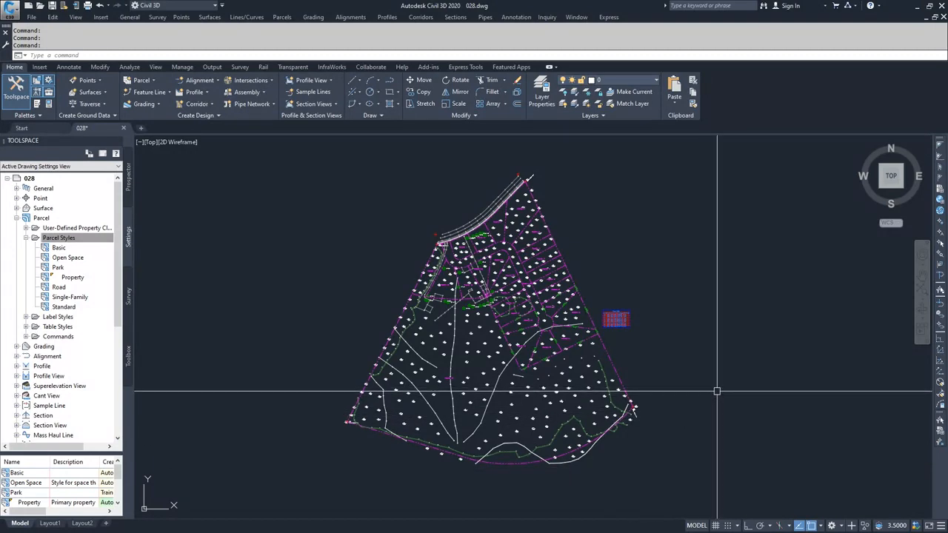
Step: Assign the Park object style to parcel Property : 25 along the site's west boundary and deselect the parcel
scroll(445, 250, "up", 5)
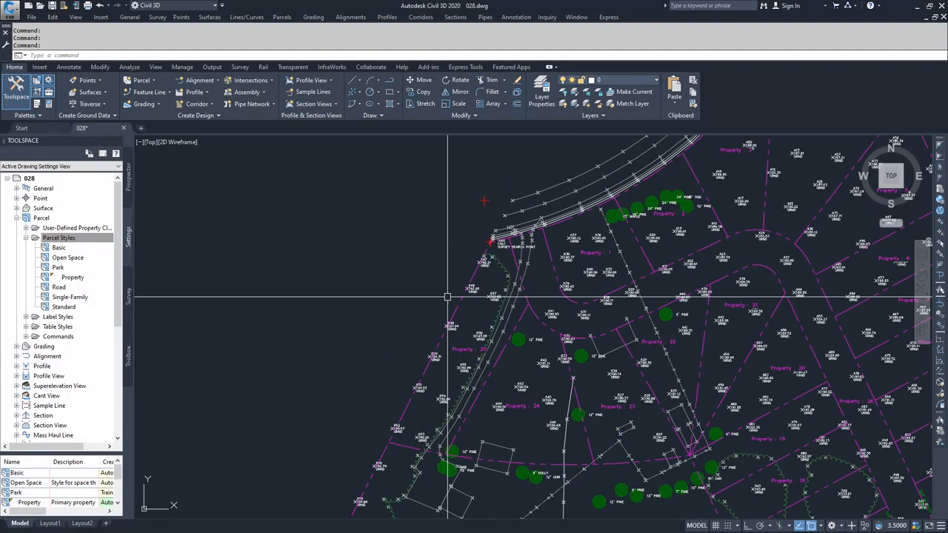
scroll(467, 341, "up", 2)
left_click(468, 339)
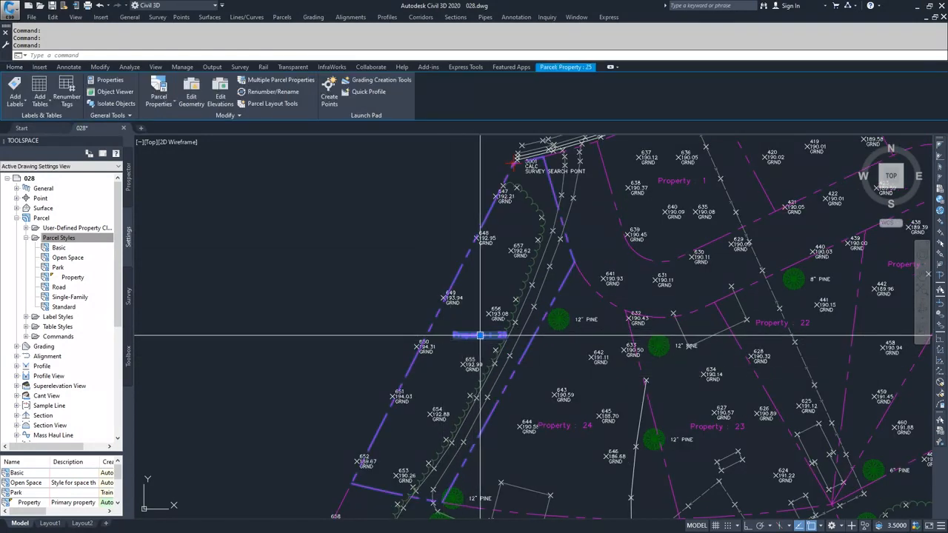
left_click(158, 89)
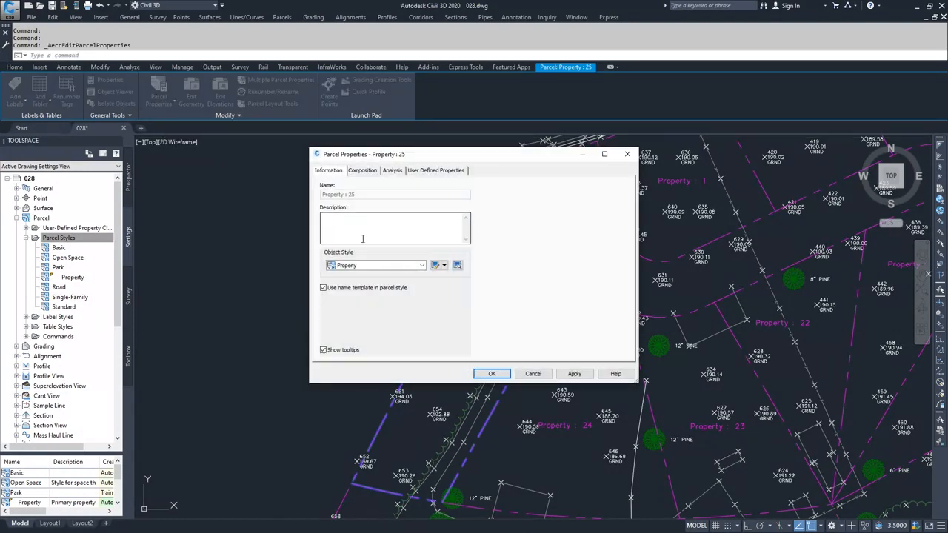
left_click(372, 265)
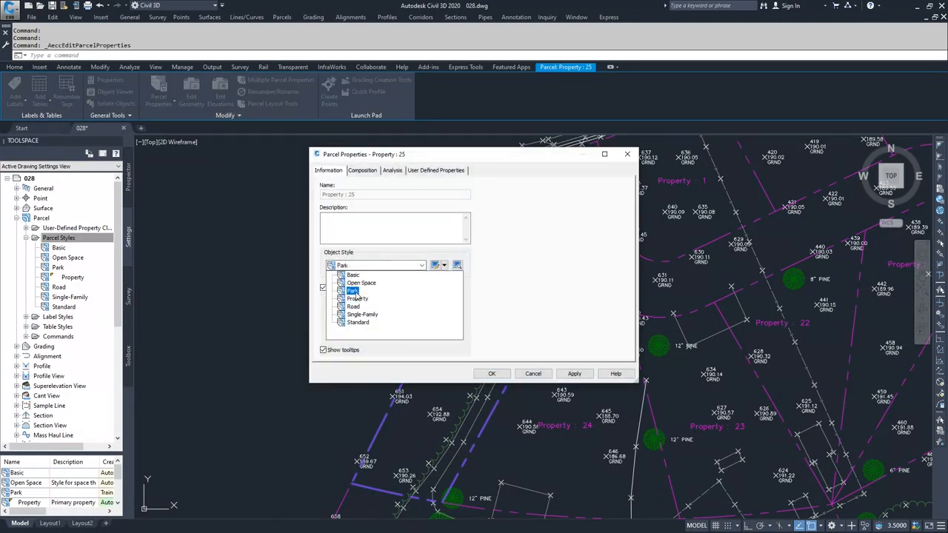
left_click(352, 291)
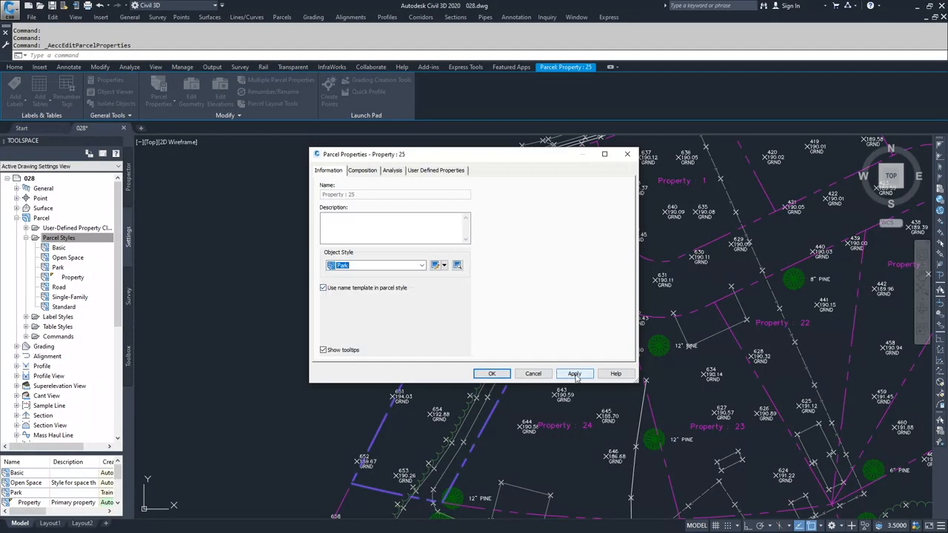
left_click(575, 374)
left_click(492, 374)
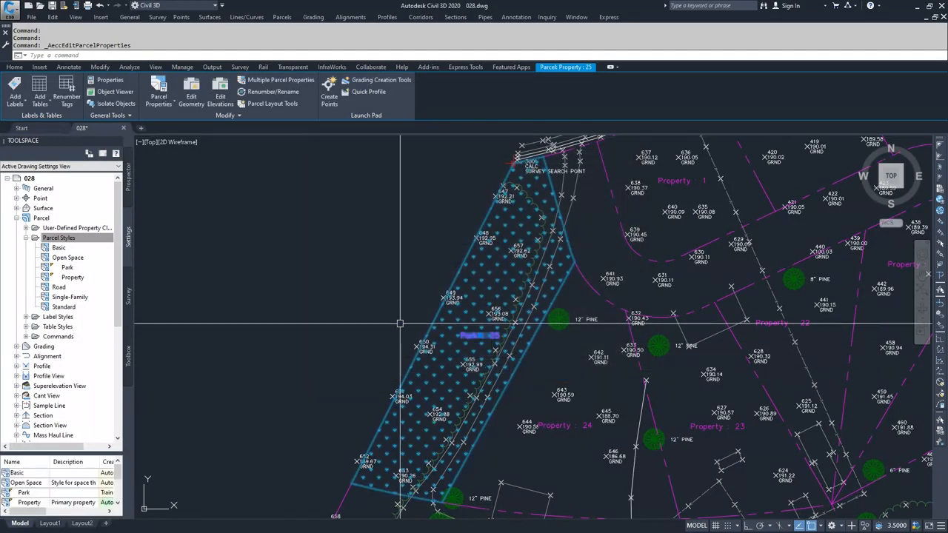
key("Escape")
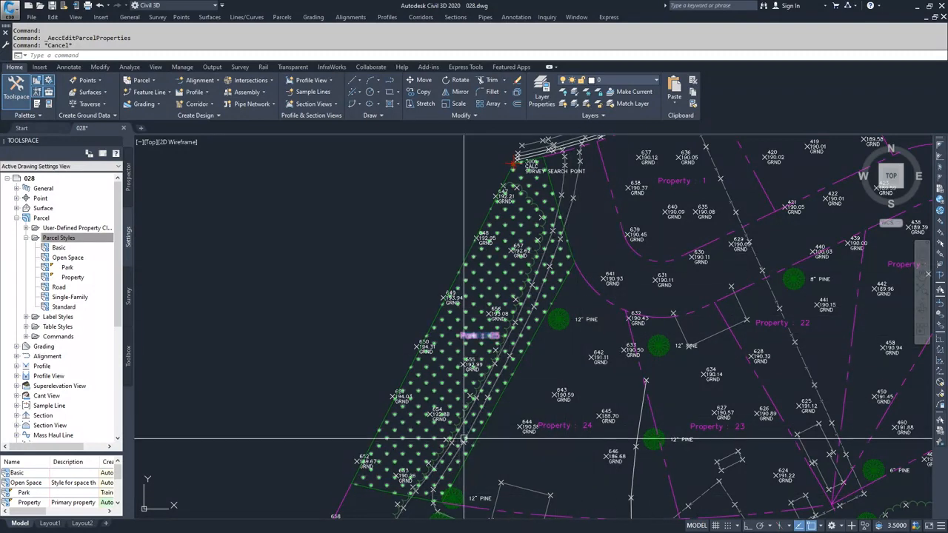
Step: Collapse the Parcel Styles collection and open the parcel properties of the Development site
middle_click_drag(558, 390, 538, 328)
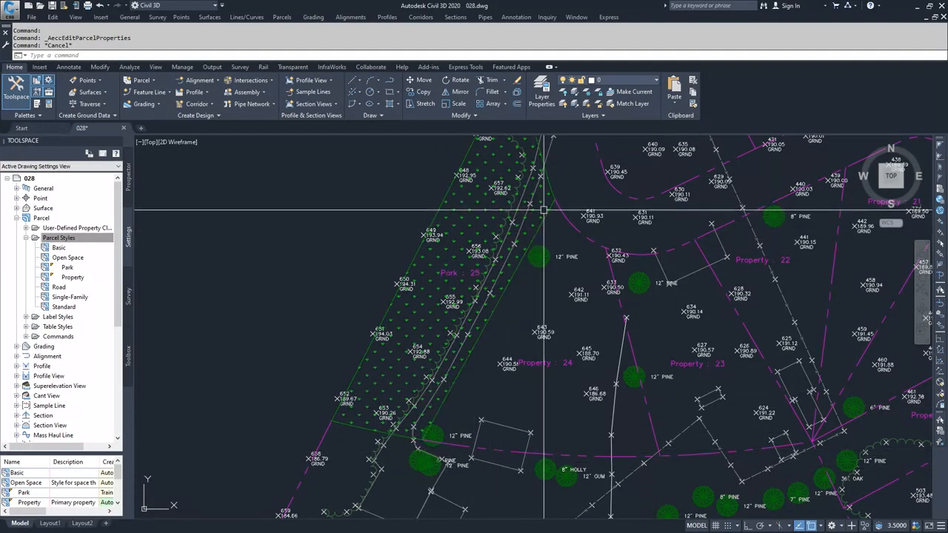
left_click(26, 237)
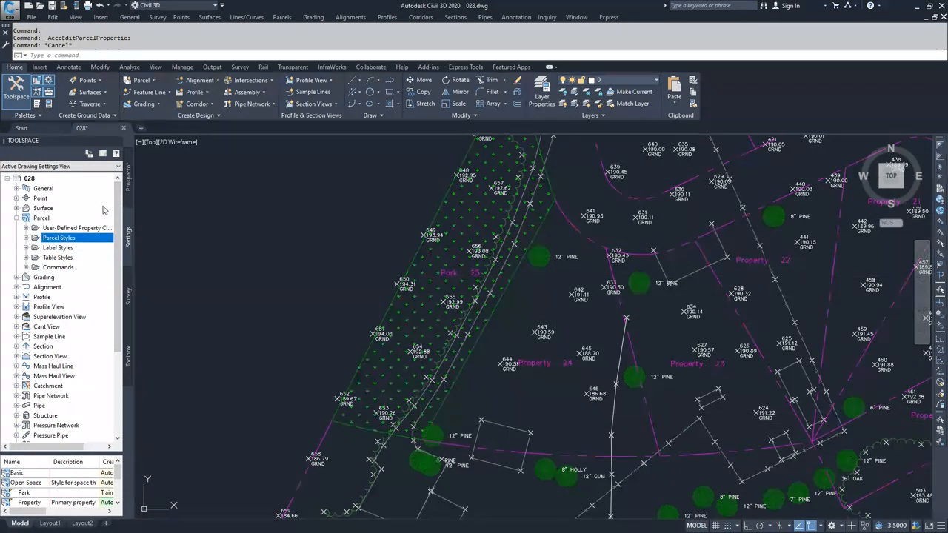
left_click(129, 184)
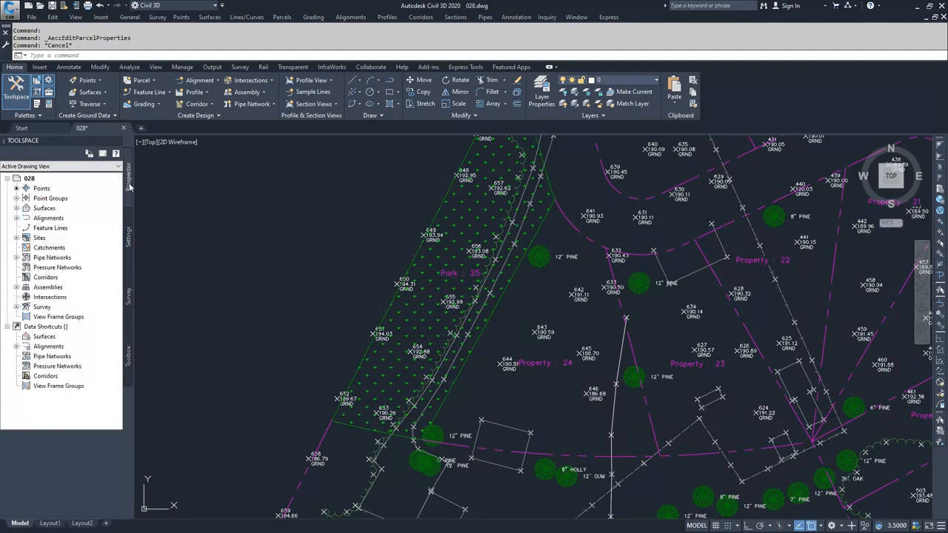
left_click(16, 238)
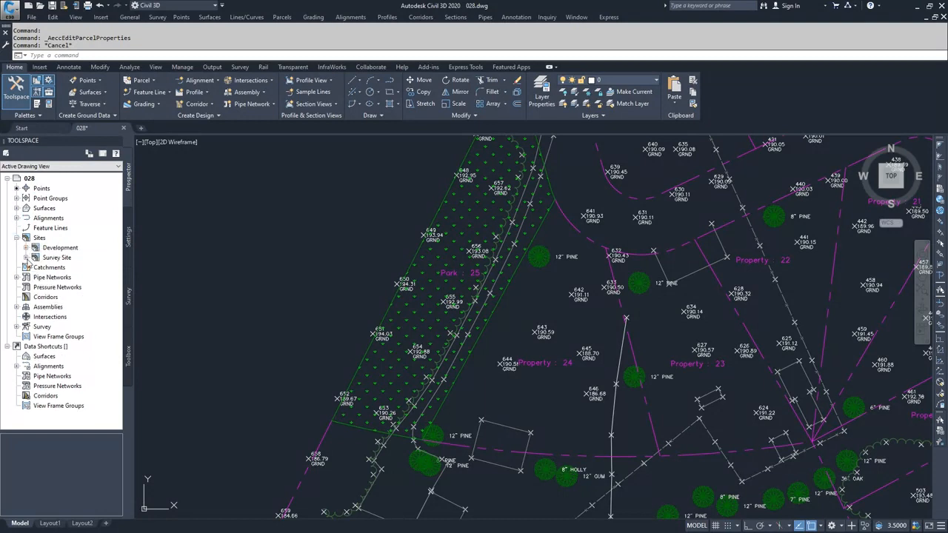
left_click(26, 248)
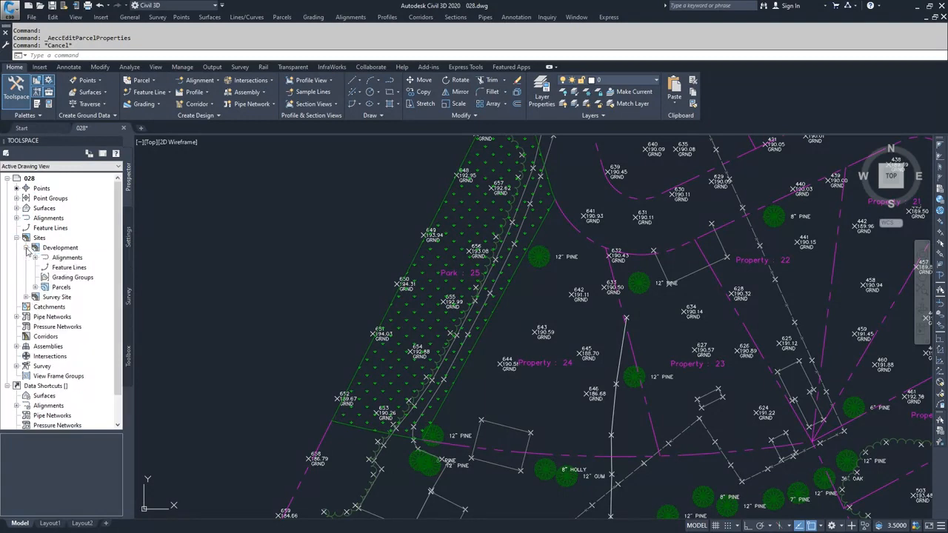
left_click(55, 290)
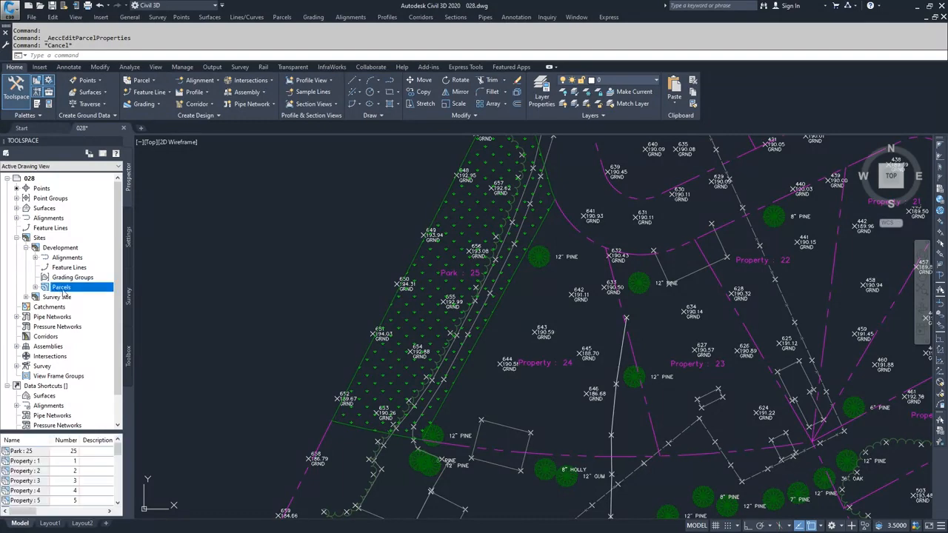
right_click(68, 289)
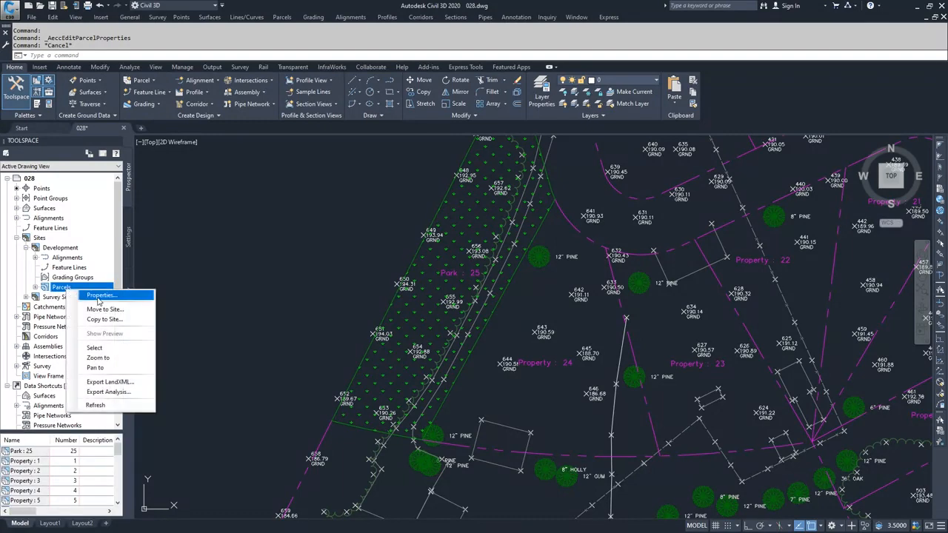
left_click(100, 296)
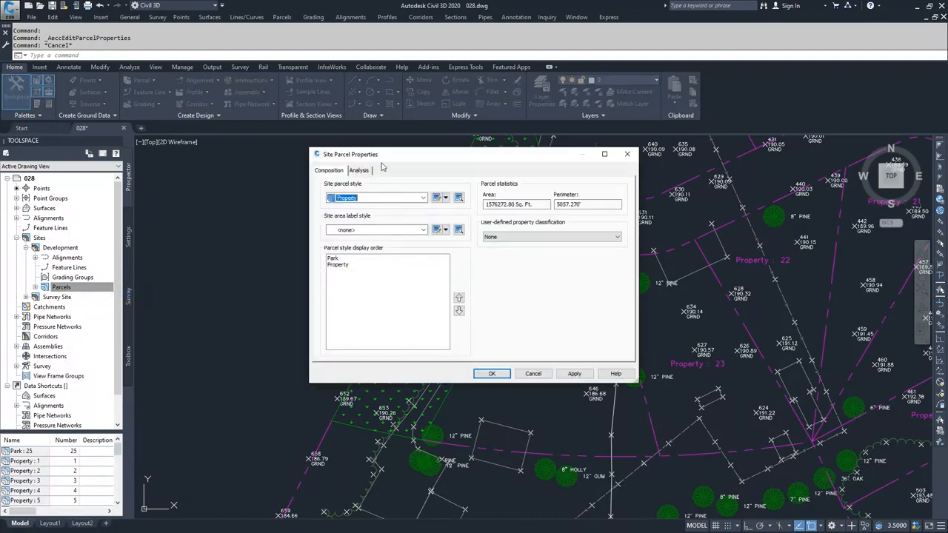
Step: Move Property above Park in the site's parcel style display order, apply the change and close the properties
mouse_move(439, 162)
left_mouse_down()
mouse_move(289, 110)
mouse_move(199, 65)
left_mouse_up()
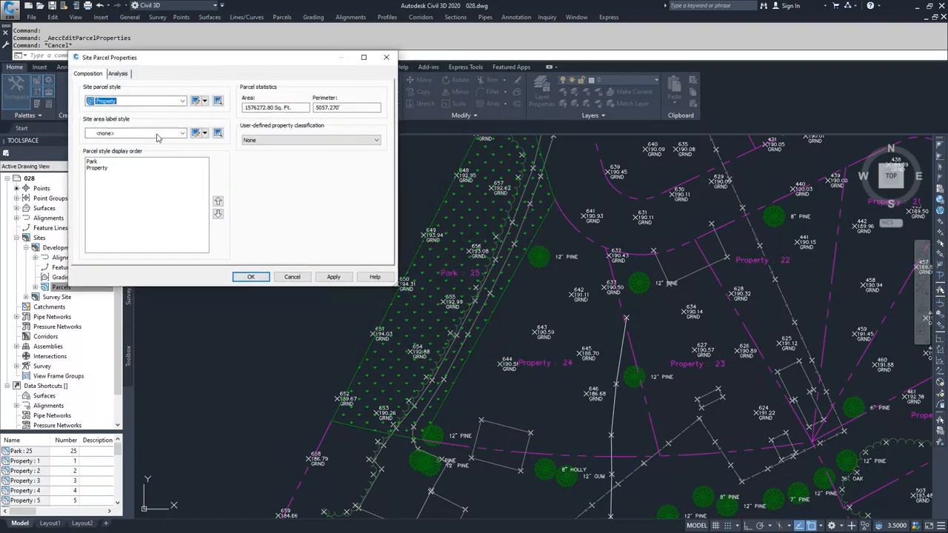
left_click(92, 162)
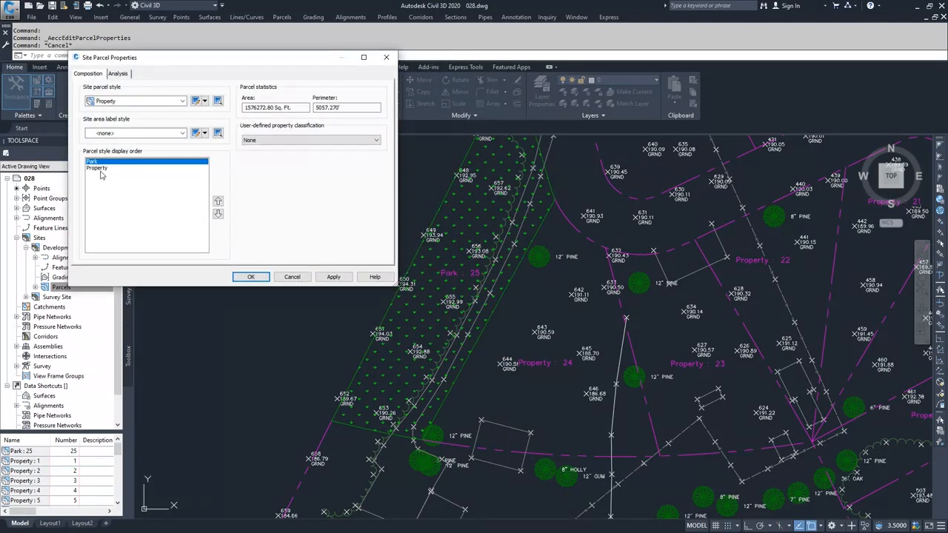
left_click(103, 169)
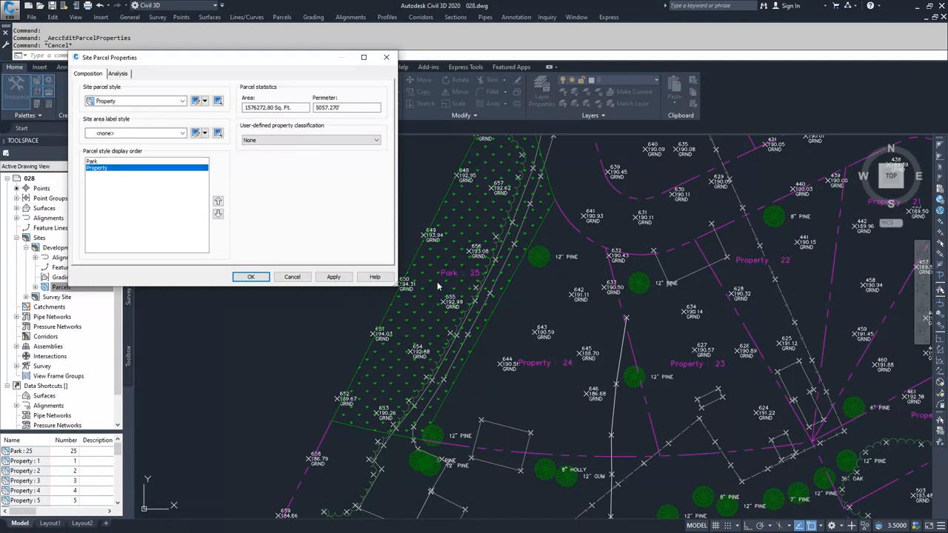
left_click(217, 201)
left_click(333, 278)
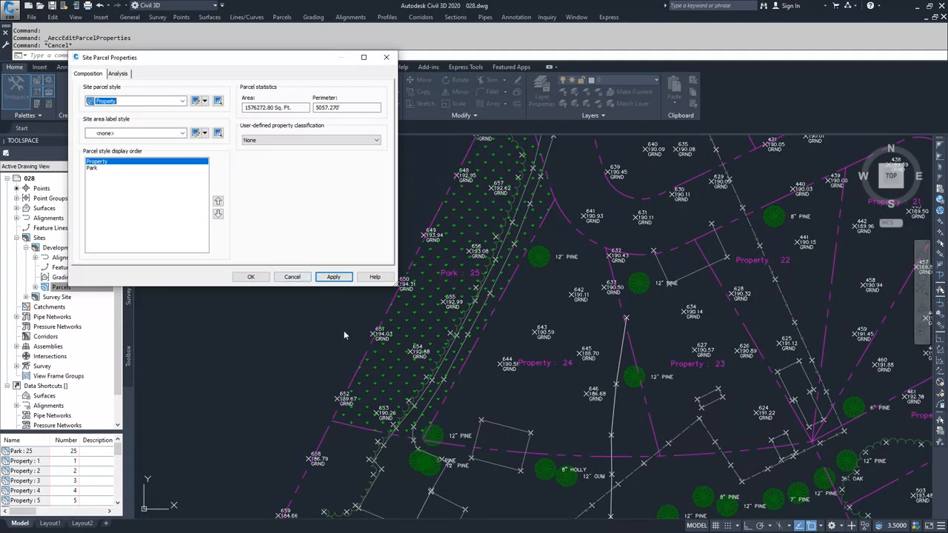
left_click(291, 277)
Step: Select the site's outer boundary segment and move Park above Property in the Development site's parcel style display order
scroll(292, 277, "down", 5)
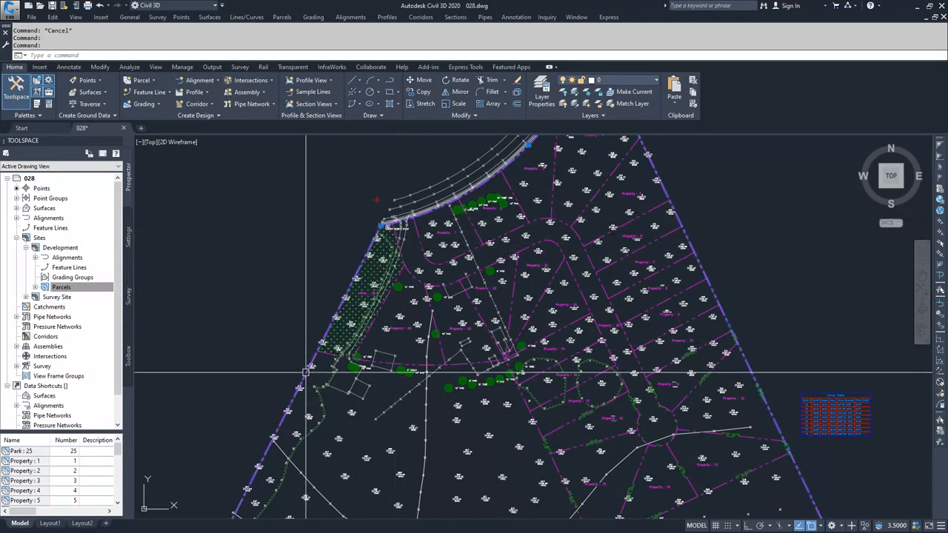
left_click(377, 226)
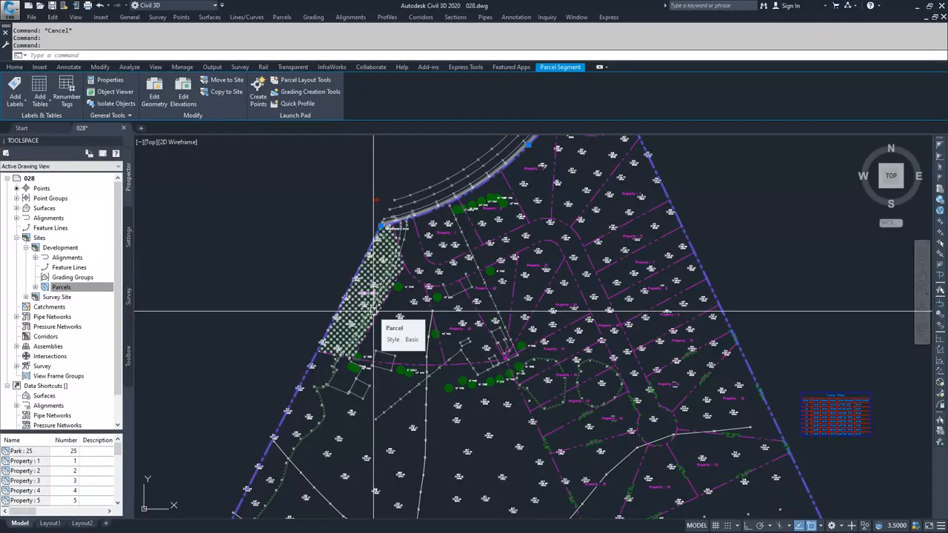
left_click(59, 248)
right_click(59, 287)
left_click(93, 297)
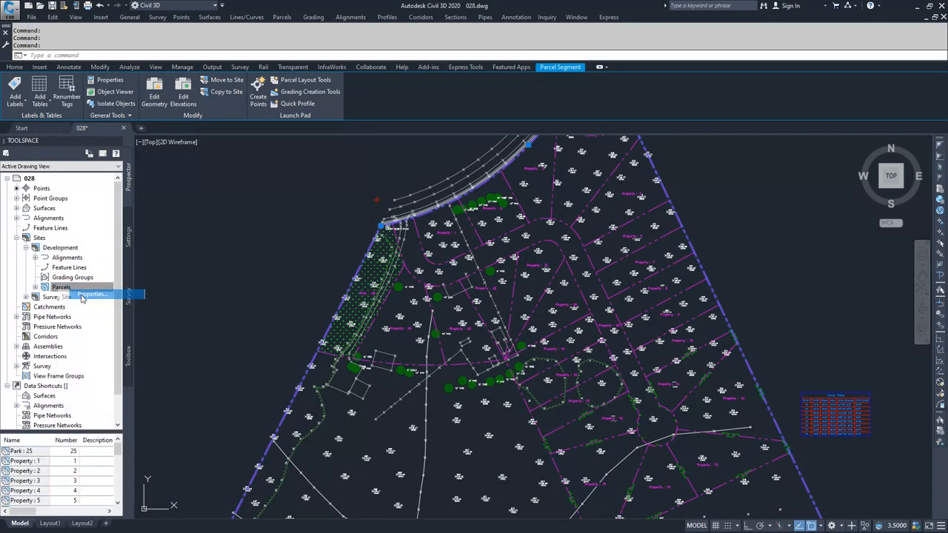
left_click(93, 168)
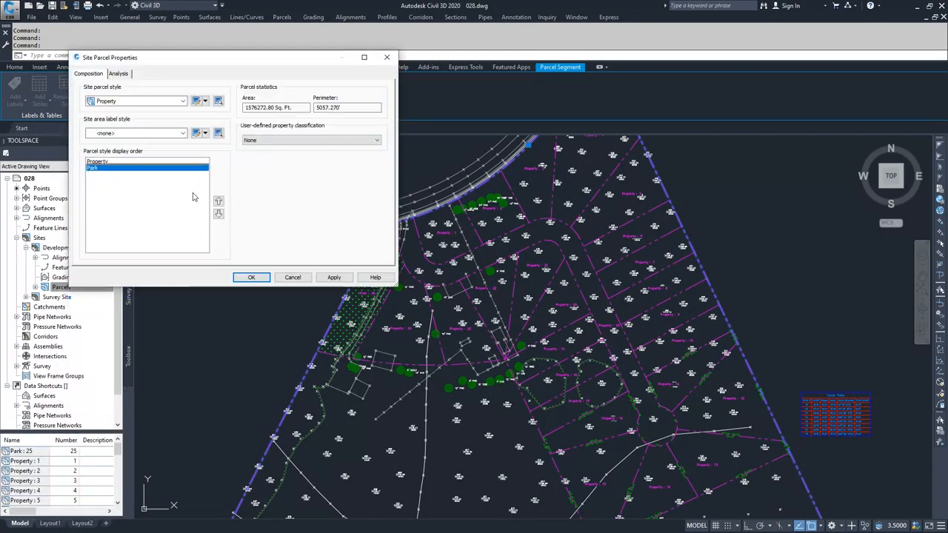
left_click(219, 201)
left_click(334, 277)
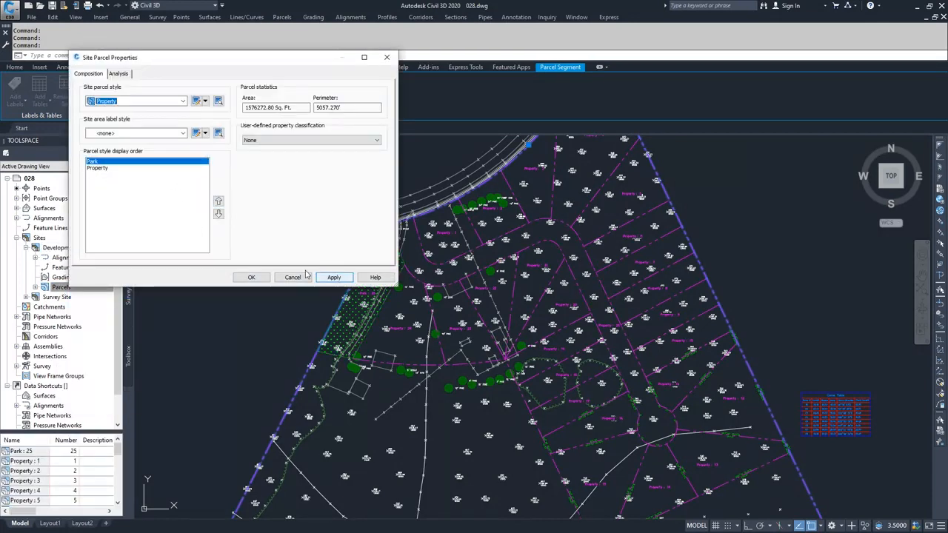
left_click(251, 278)
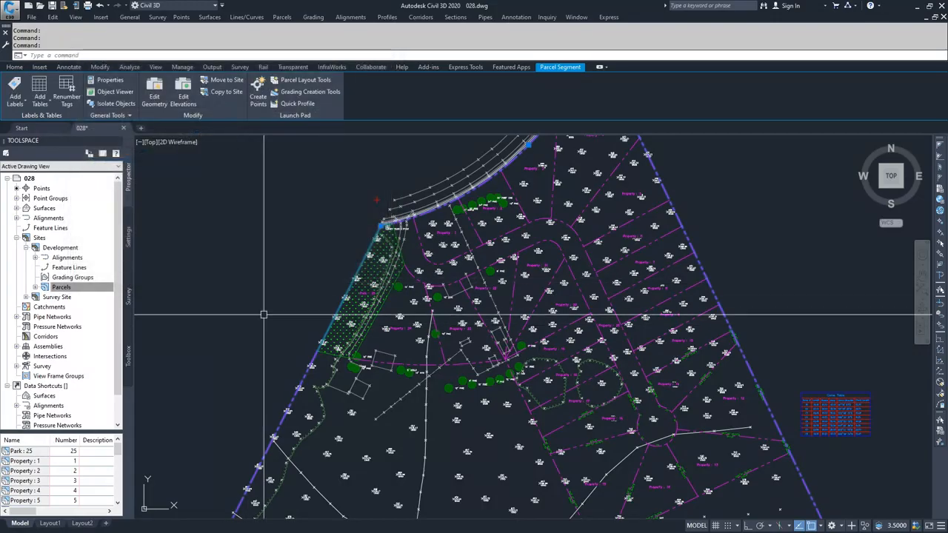